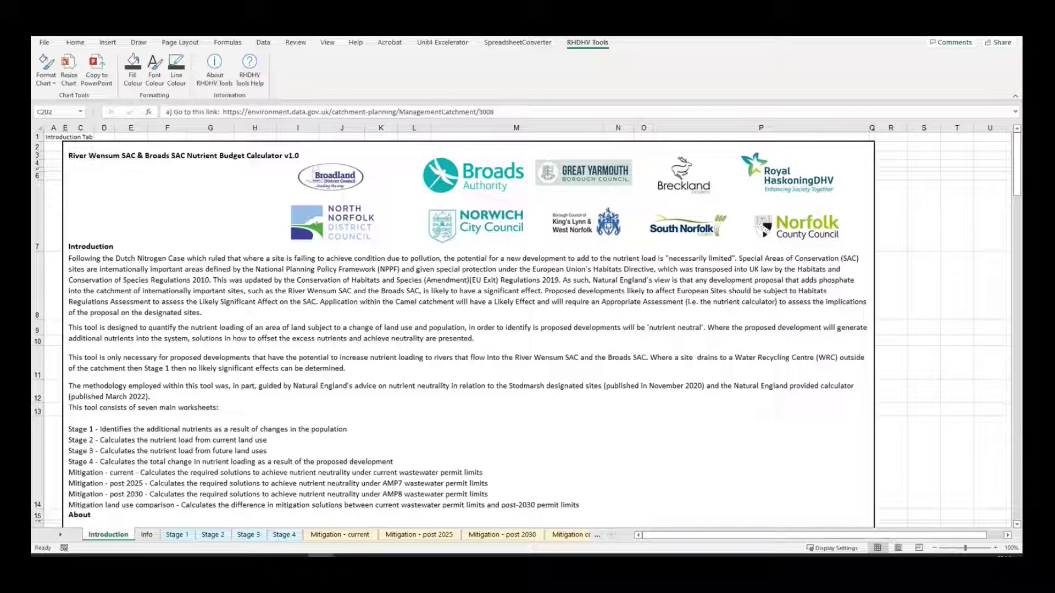
{"action": "scroll", "coordinate": [306, 340], "scroll_direction": "down", "scroll_amount": 3}
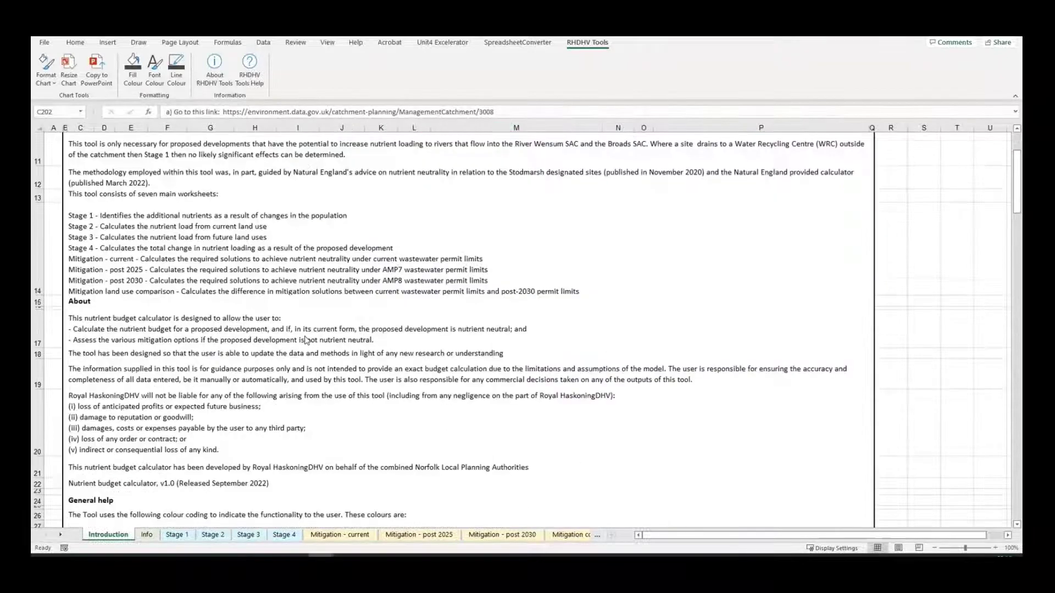
{"action": "scroll", "coordinate": [306, 340], "scroll_direction": "down", "scroll_amount": 15}
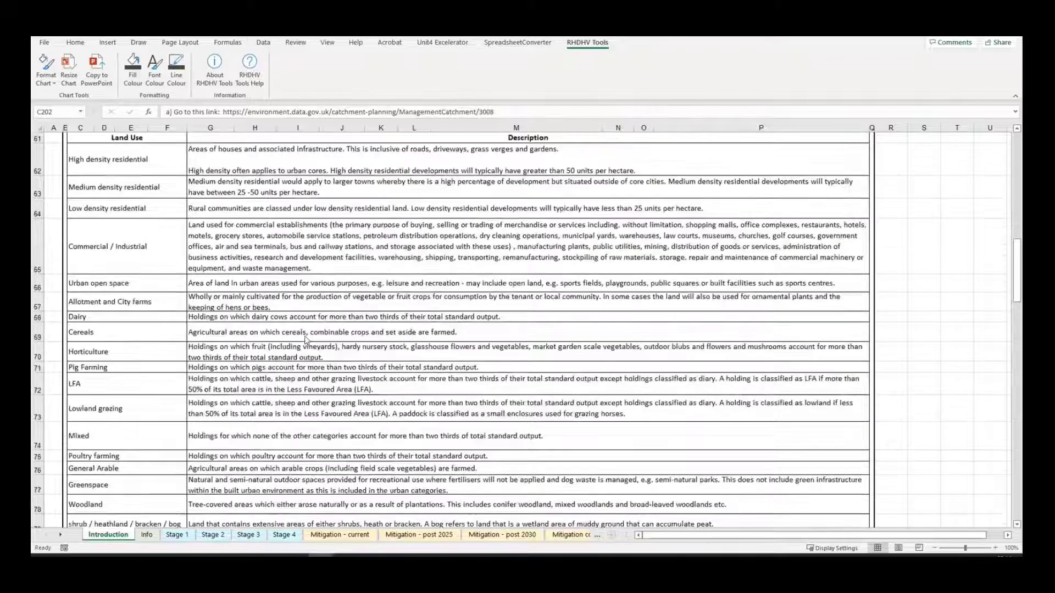
{"action": "scroll", "coordinate": [307, 340], "scroll_direction": "down", "scroll_amount": 15}
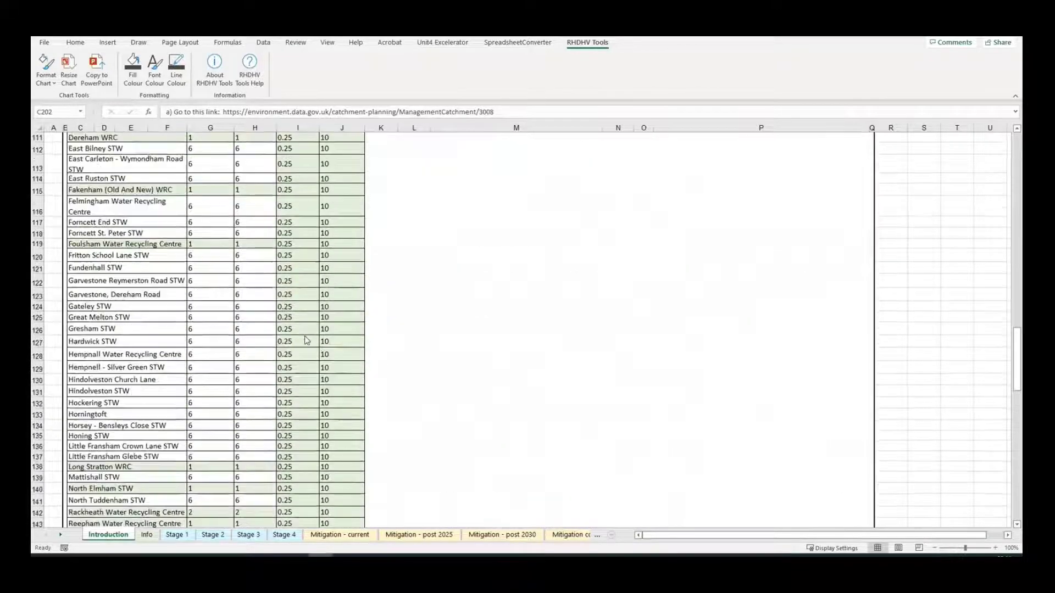
{"action": "scroll", "coordinate": [306, 340], "scroll_direction": "up", "scroll_amount": 15}
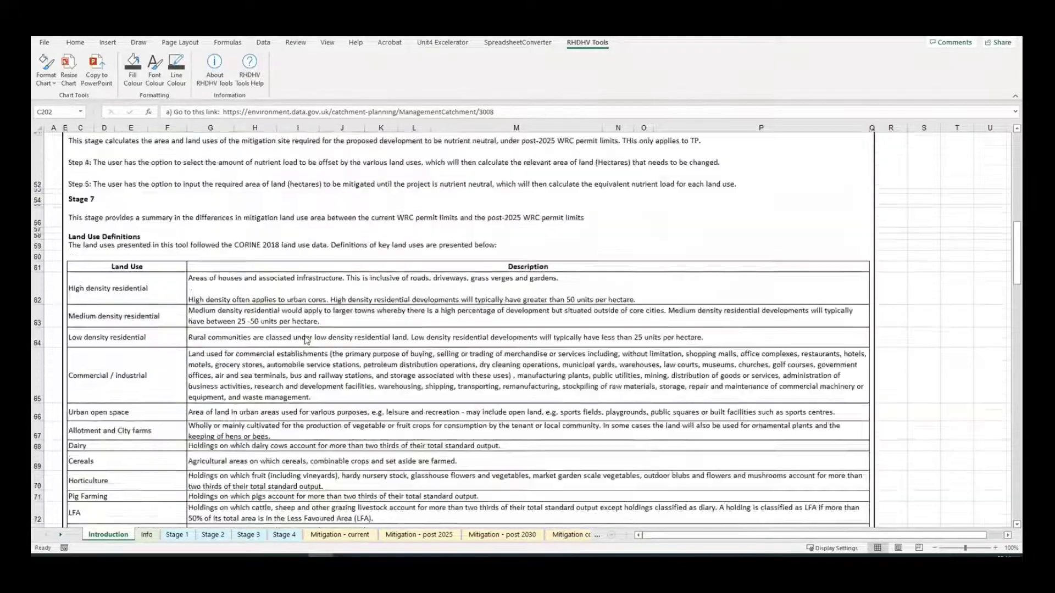
{"action": "scroll", "coordinate": [307, 341], "scroll_direction": "up", "scroll_amount": 10}
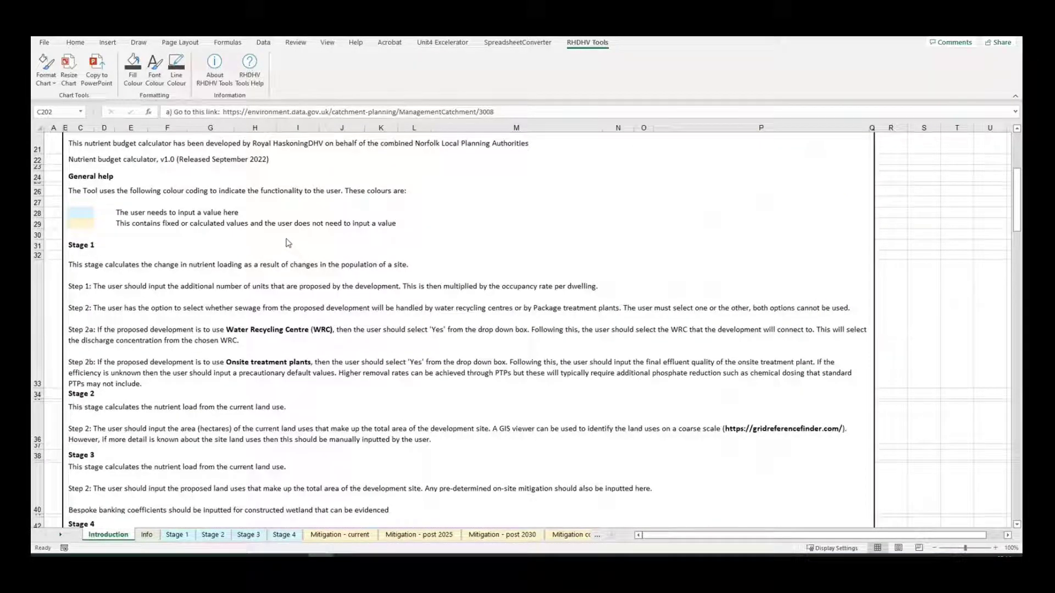
{"action": "scroll", "coordinate": [284, 247], "scroll_direction": "down", "scroll_amount": 12}
{"action": "scroll", "coordinate": [284, 247], "scroll_direction": "down", "scroll_amount": 20}
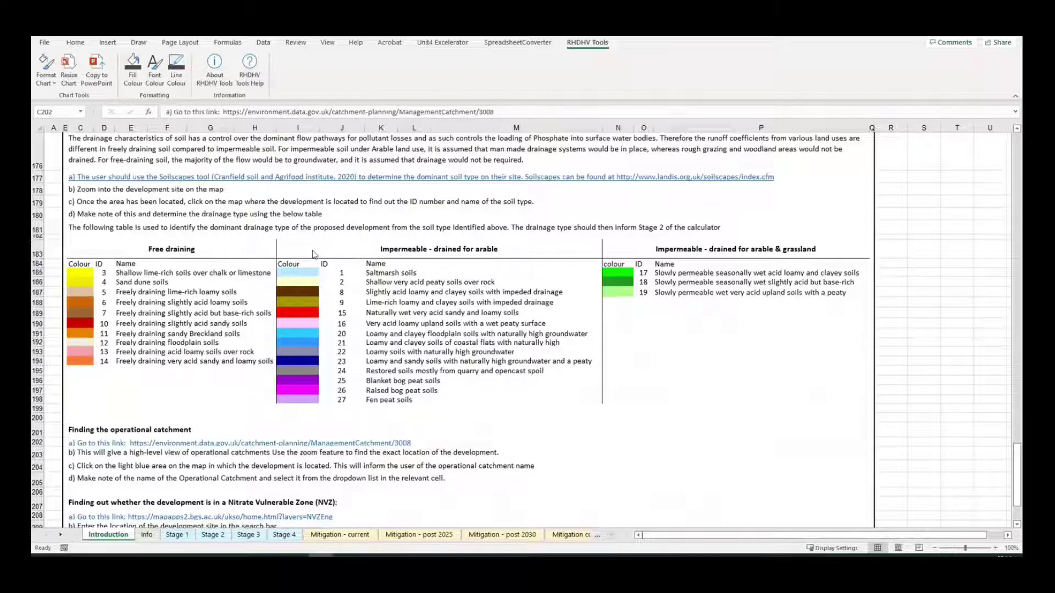
{"action": "scroll", "coordinate": [314, 254], "scroll_direction": "down", "scroll_amount": 3}
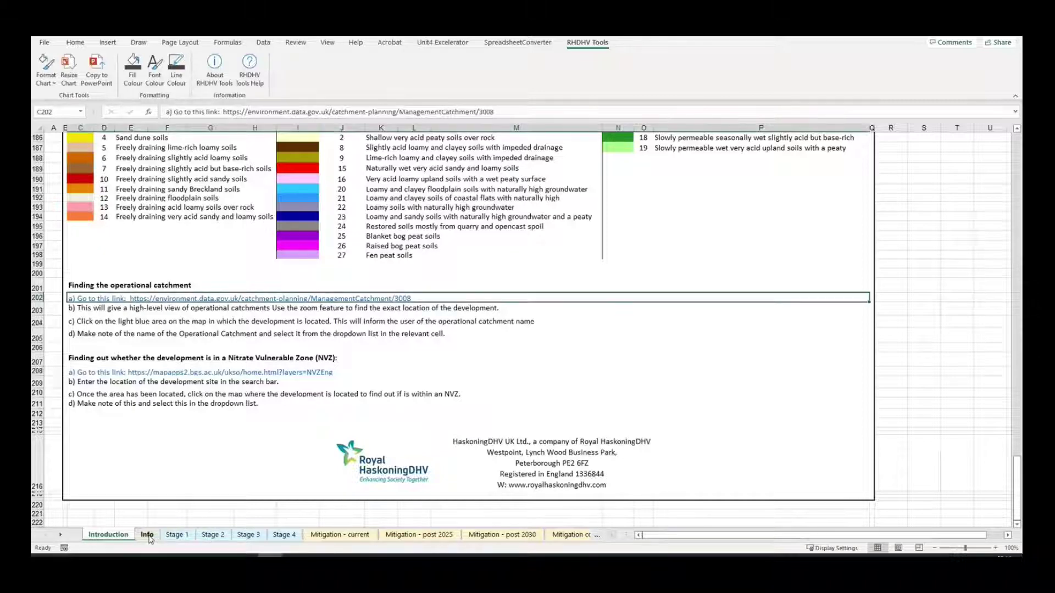
Show the empty Info sheet form, then bring the Norfolk Nutrients Data Viewer browser forward.
{"action": "left_click", "coordinate": [147, 535]}
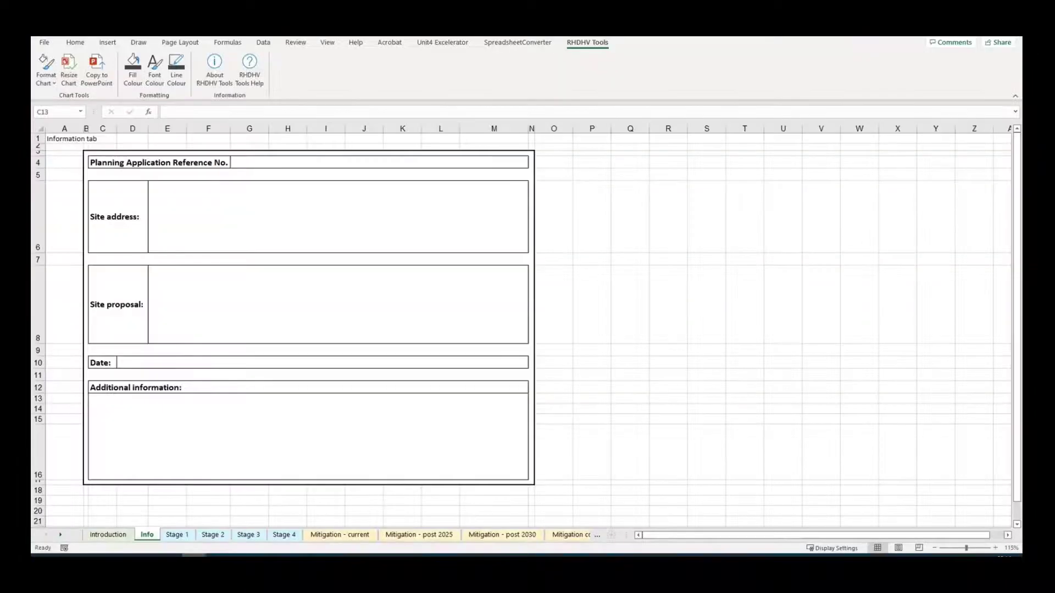
{"action": "key", "text": "alt+Tab"}
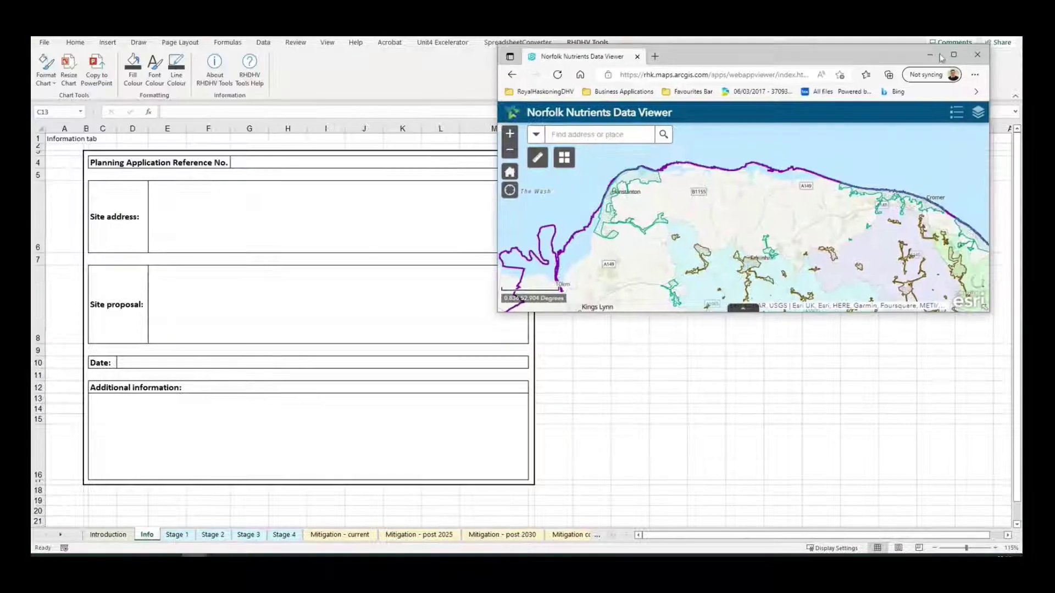
Maximise the Norfolk Nutrients Data Viewer and zoom the map in on Fakenham.
{"action": "key", "text": "super+Up"}
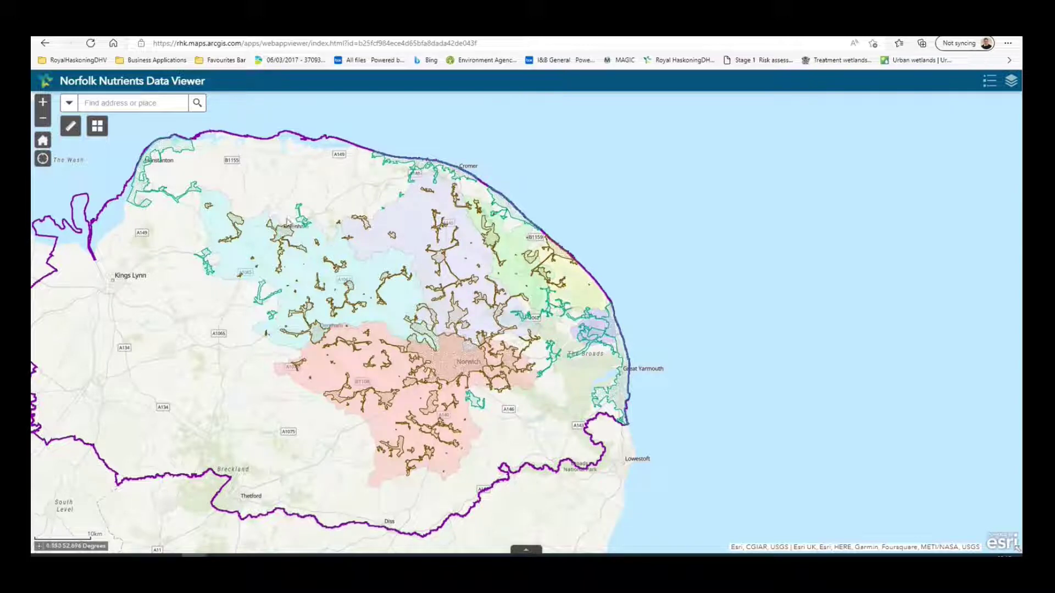
{"action": "scroll", "coordinate": [272, 241], "scroll_direction": "up", "scroll_amount": 1}
{"action": "scroll", "coordinate": [272, 244], "scroll_direction": "up", "scroll_amount": 3}
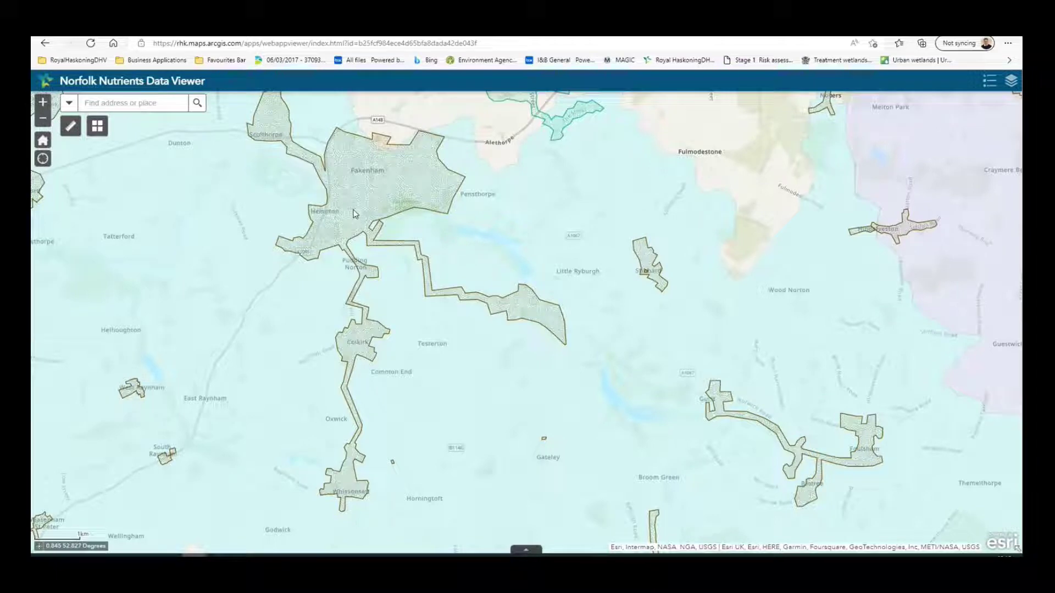
Pan and zoom the map from Fakenham north, then southeast towards Norwich and Great Yarmouth.
{"action": "left_click_drag", "start_coordinate": [358, 197], "coordinate": [360, 272]}
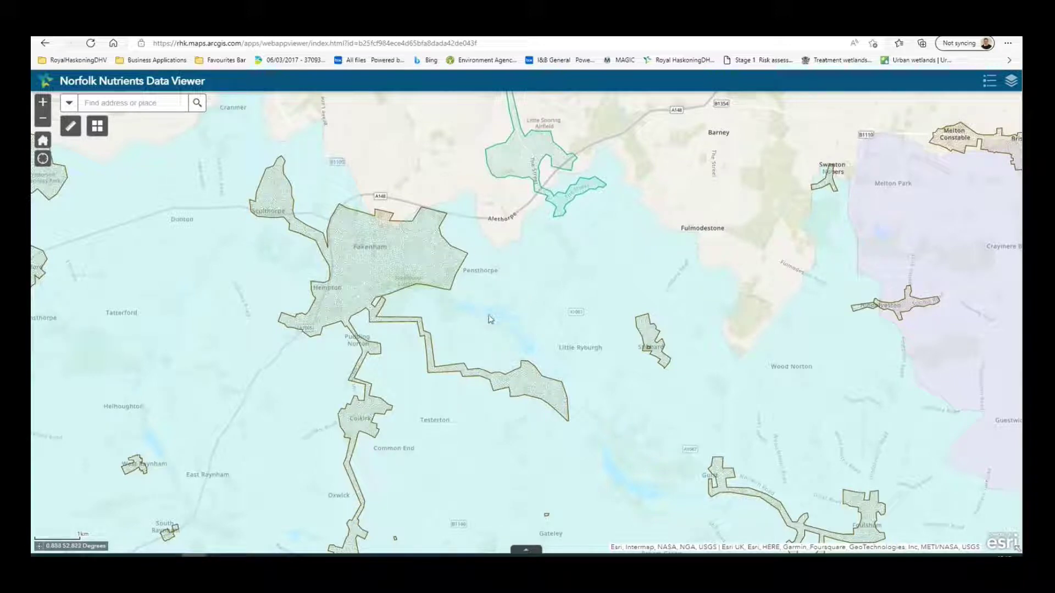
{"action": "scroll", "coordinate": [487, 313], "scroll_direction": "down", "scroll_amount": 2}
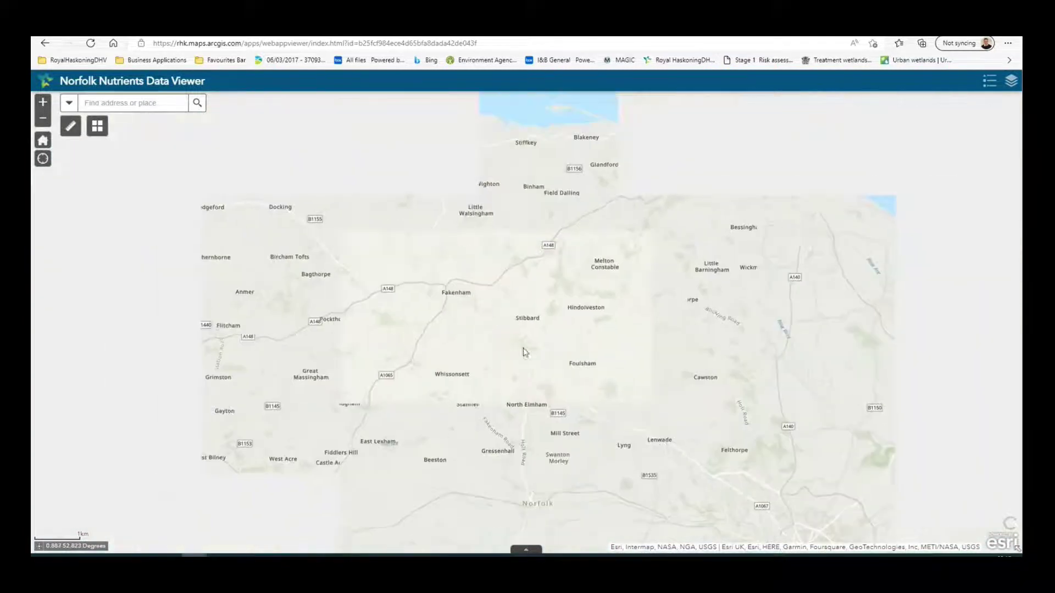
{"action": "mouse_move", "coordinate": [915, 484]}
{"action": "left_mouse_down"}
{"action": "mouse_move", "coordinate": [883, 456]}
{"action": "mouse_move", "coordinate": [571, 302]}
{"action": "left_mouse_up"}
{"action": "left_click_drag", "start_coordinate": [445, 330], "coordinate": [274, 342]}
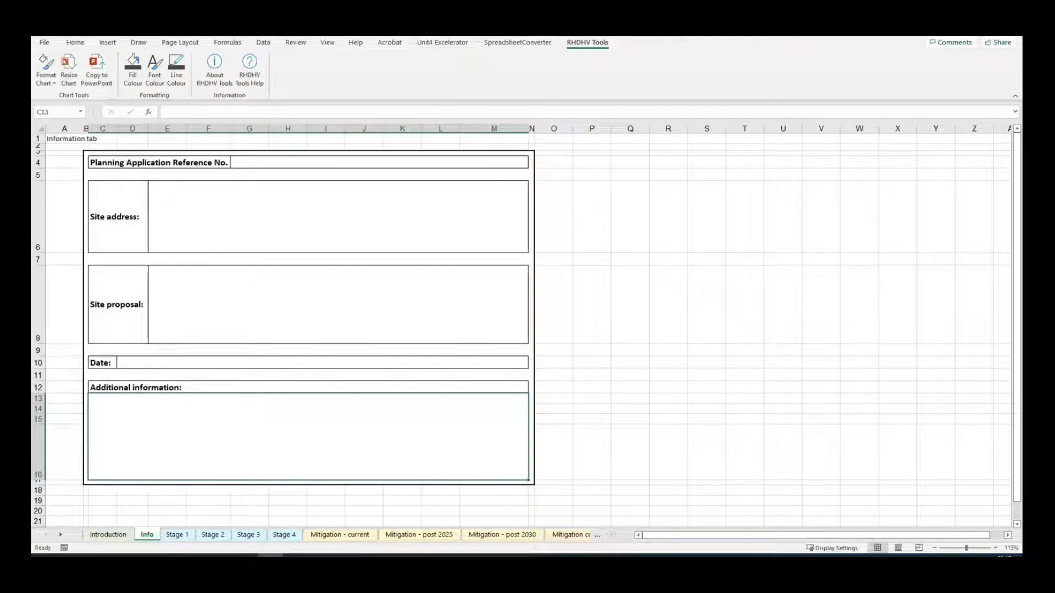
Enter 20 dwellings proposed in Stage 1 cell V11, giving population increase 38 and 4158 litres/day.
{"action": "left_click", "coordinate": [189, 538]}
{"action": "scroll", "coordinate": [651, 303], "scroll_direction": "up", "scroll_amount": 10}
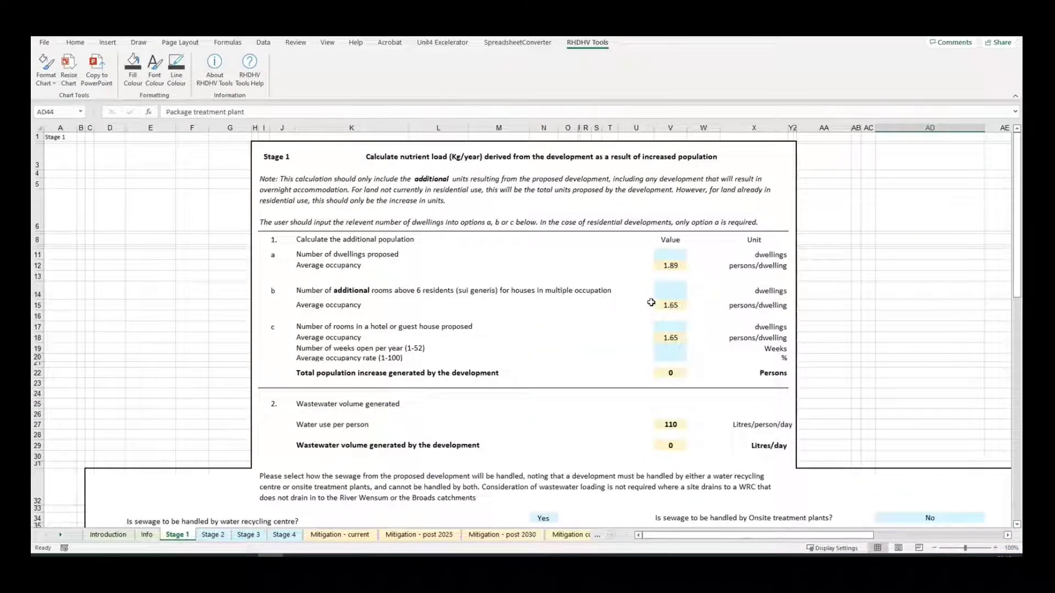
{"action": "left_click", "coordinate": [671, 252]}
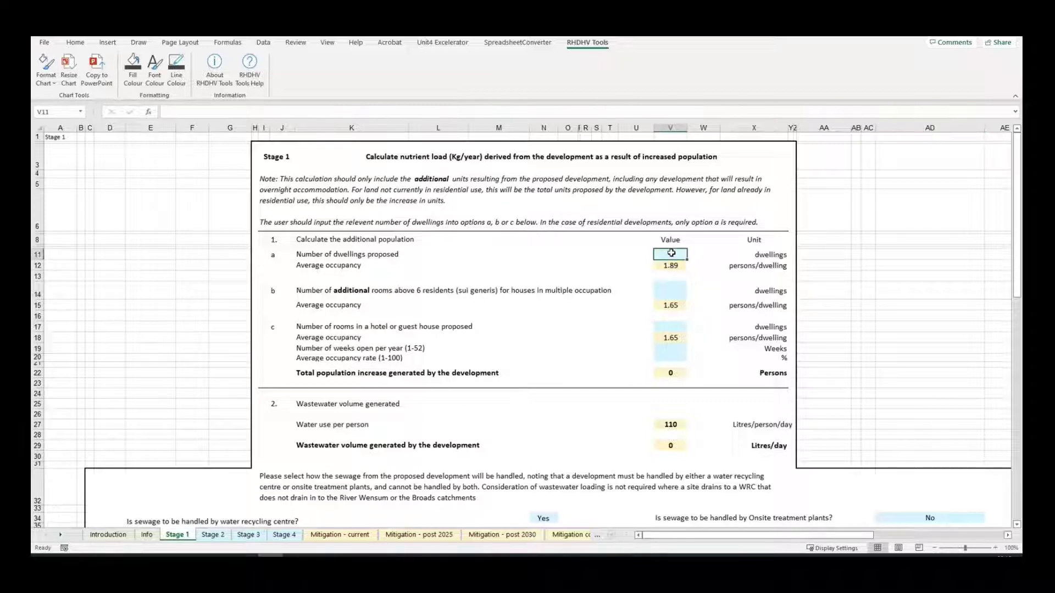
{"action": "type", "text": "20"}
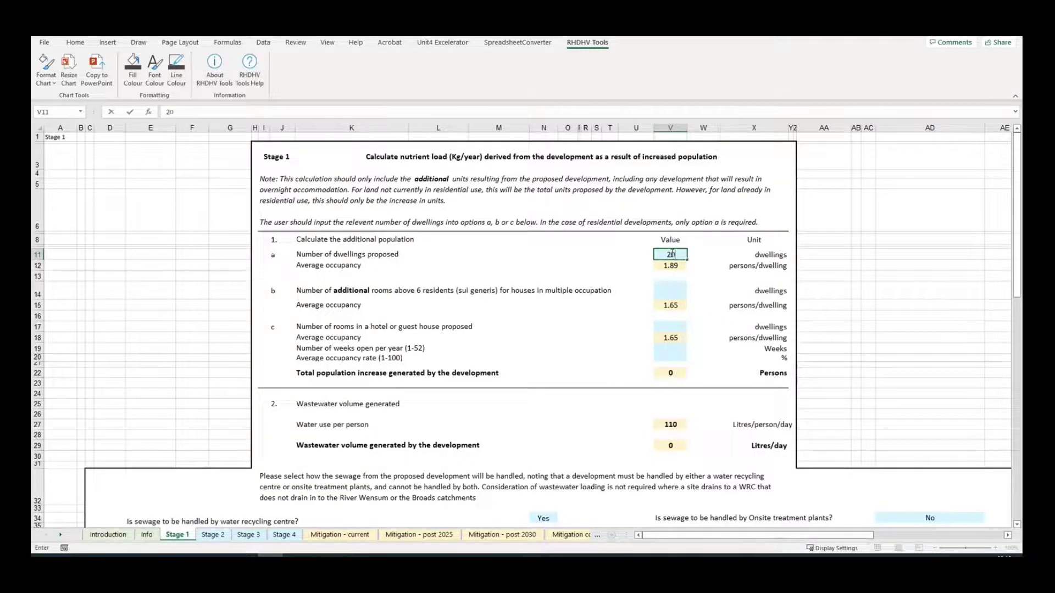
{"action": "key", "text": "Return"}
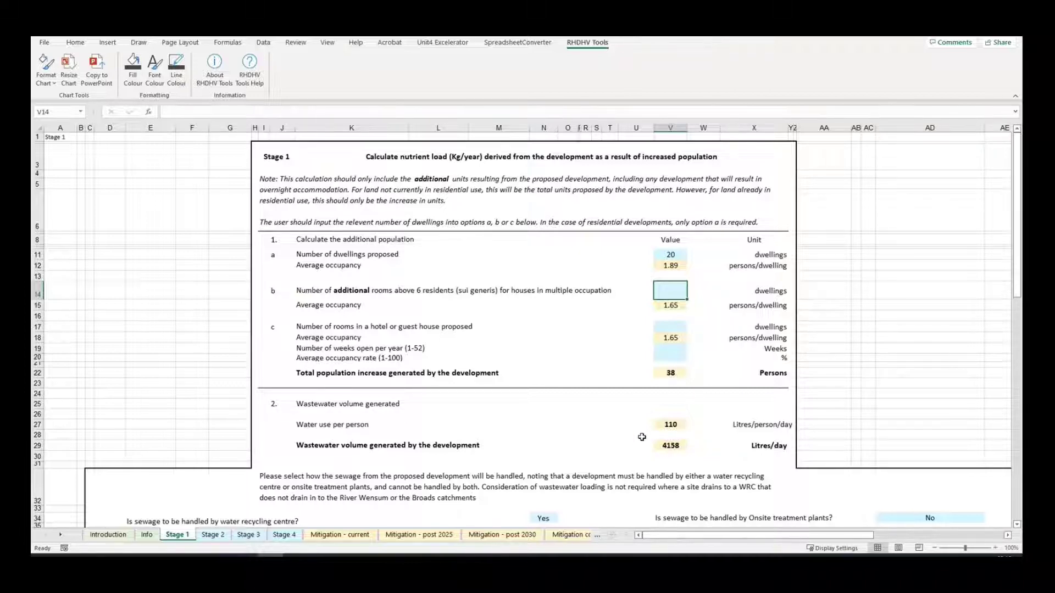
{"action": "scroll", "coordinate": [604, 248], "scroll_direction": "down", "scroll_amount": 1}
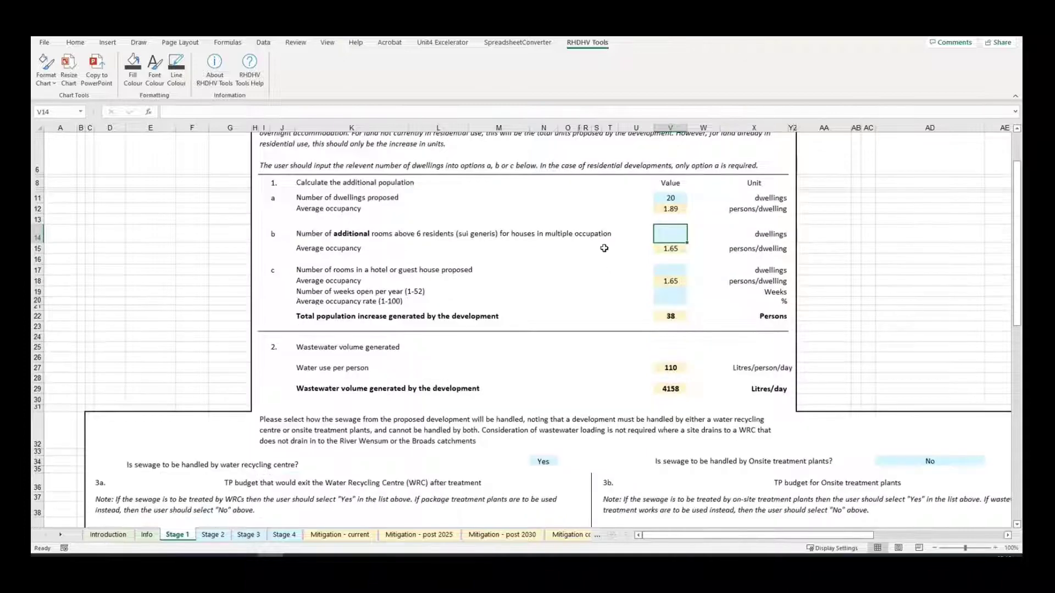
{"action": "scroll", "coordinate": [604, 249], "scroll_direction": "down", "scroll_amount": 5}
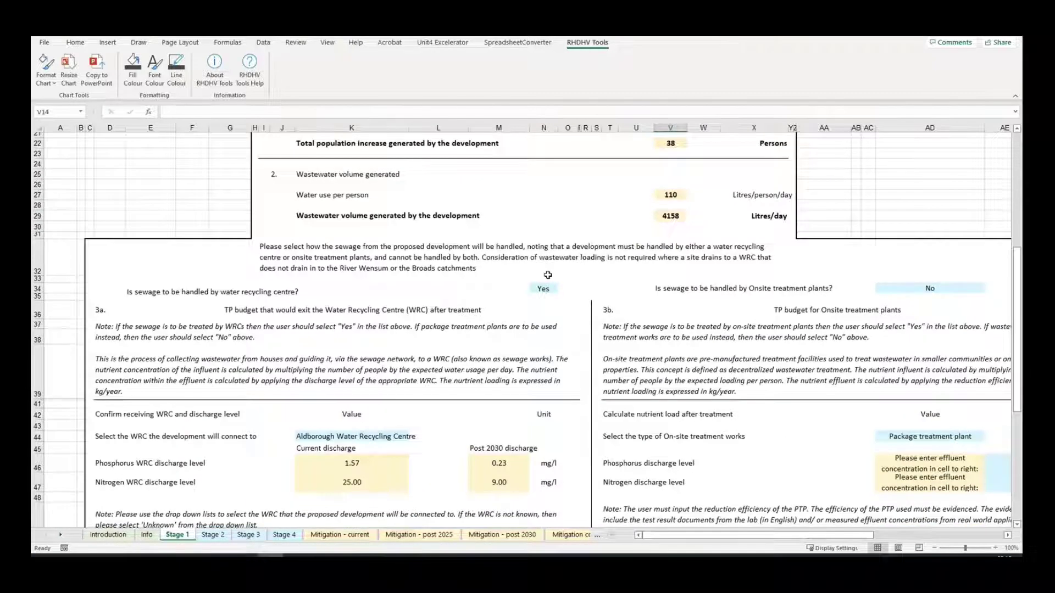
{"action": "left_click", "coordinate": [544, 287]}
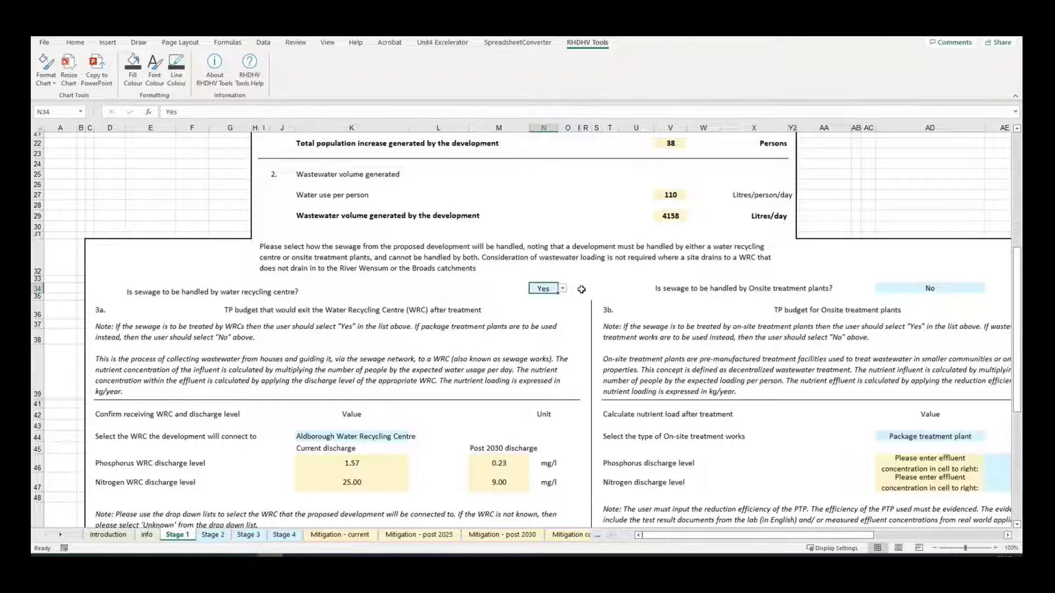
{"action": "left_click", "coordinate": [563, 289]}
{"action": "left_click", "coordinate": [507, 299]}
{"action": "left_click", "coordinate": [950, 290]}
{"action": "left_click", "coordinate": [990, 288]}
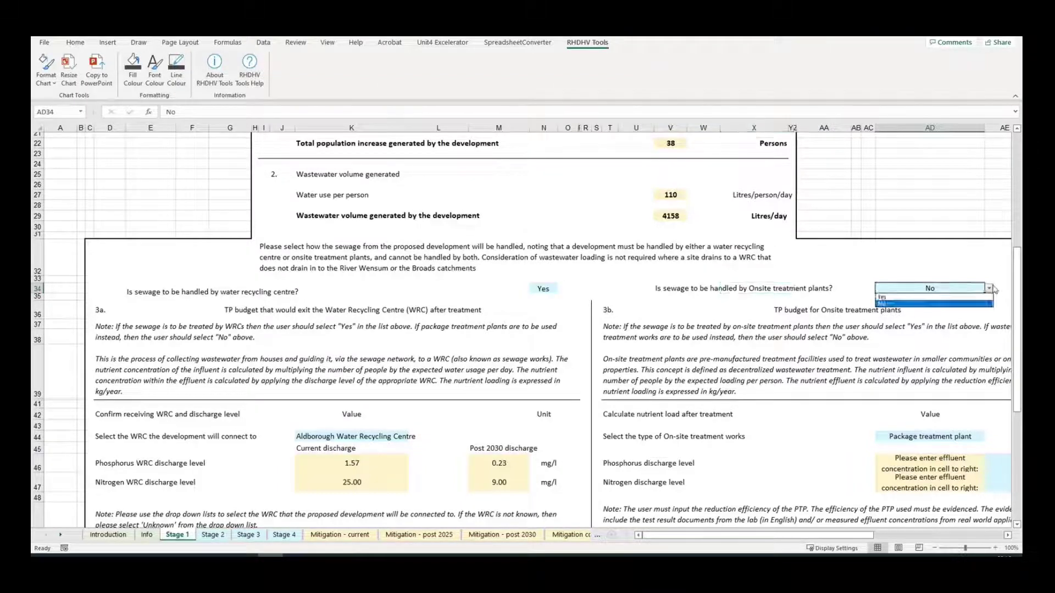
{"action": "left_click", "coordinate": [886, 304]}
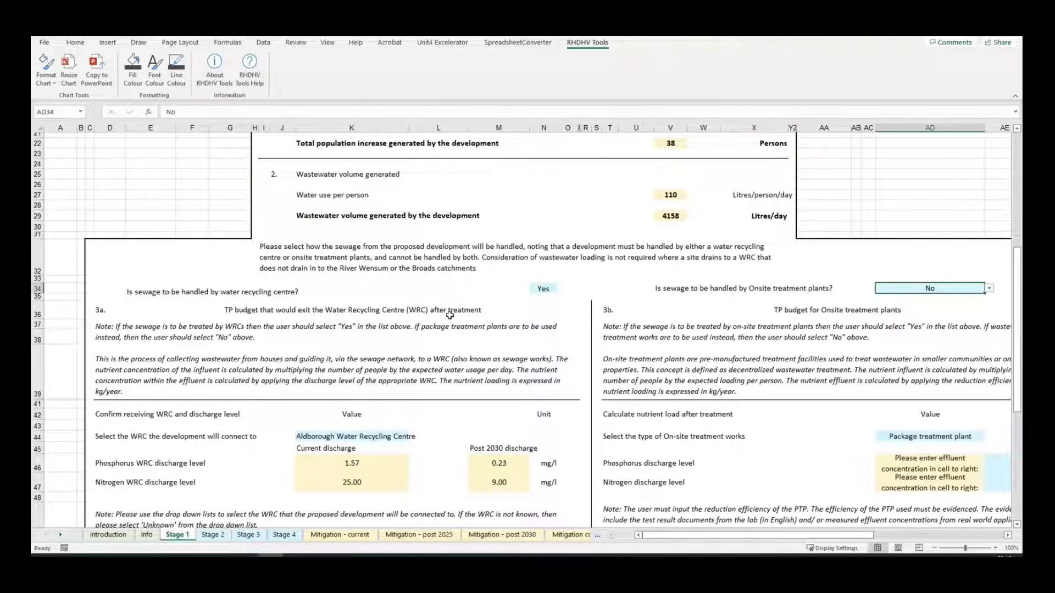
{"action": "scroll", "coordinate": [407, 290], "scroll_direction": "down", "scroll_amount": 3}
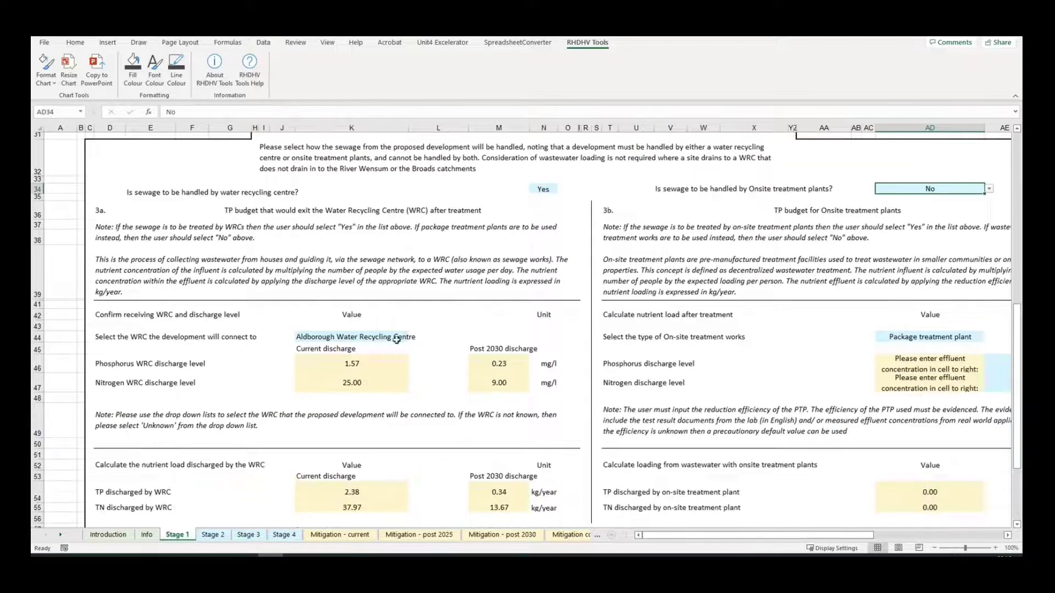
{"action": "scroll", "coordinate": [417, 295], "scroll_direction": "down", "scroll_amount": 2}
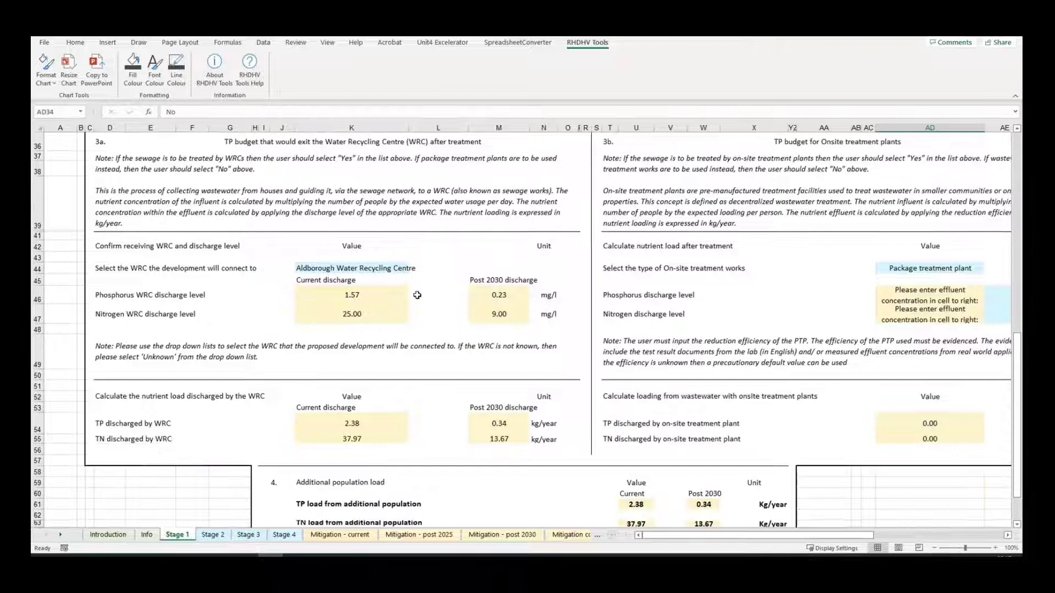
{"action": "left_click", "coordinate": [399, 270]}
Choose Whitlingham WRC in K44 and check the TP 1.37 and TN 37.97 kg/year loads.
{"action": "left_click", "coordinate": [414, 268]}
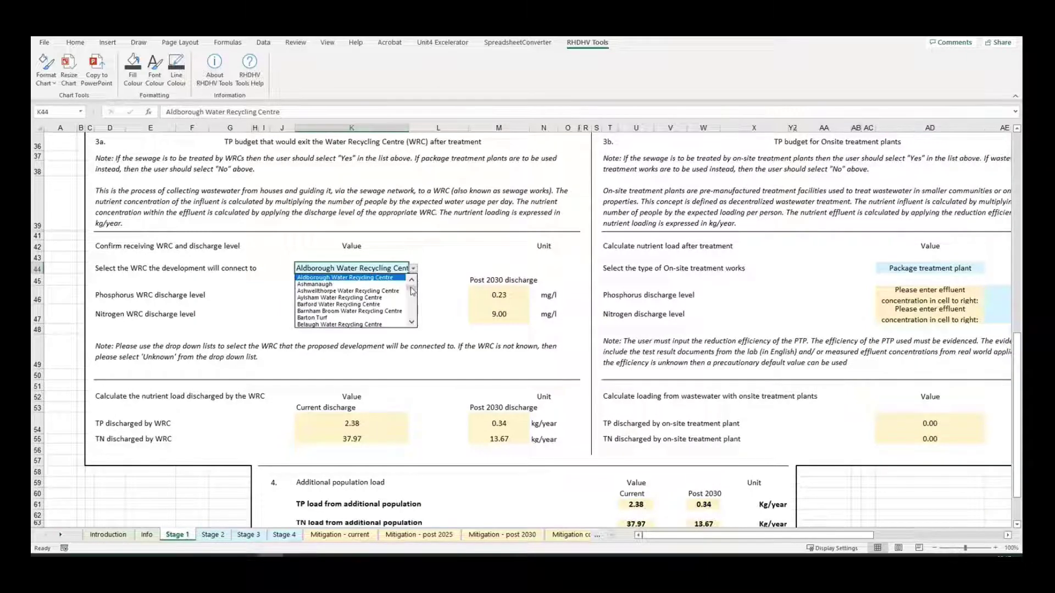
{"action": "left_click_drag", "start_coordinate": [411, 290], "coordinate": [412, 324]}
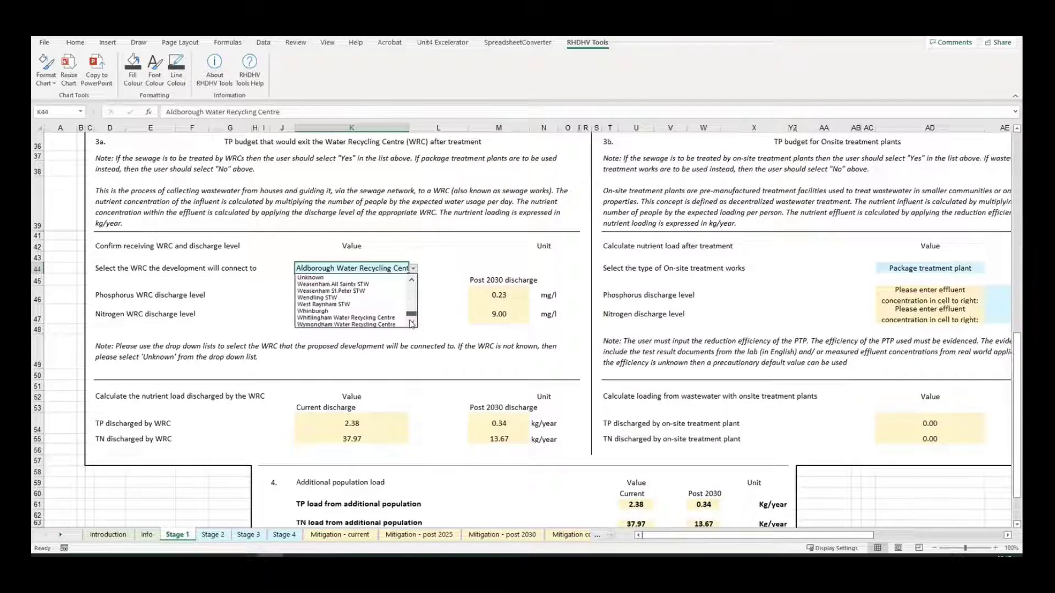
{"action": "left_click", "coordinate": [346, 319]}
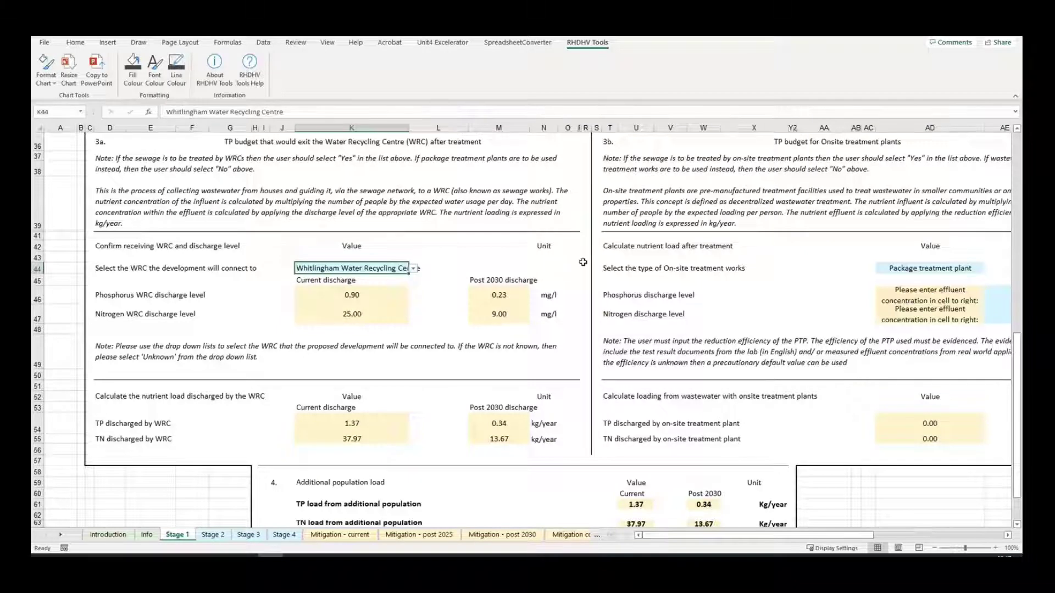
{"action": "scroll", "coordinate": [583, 263], "scroll_direction": "down", "scroll_amount": 2}
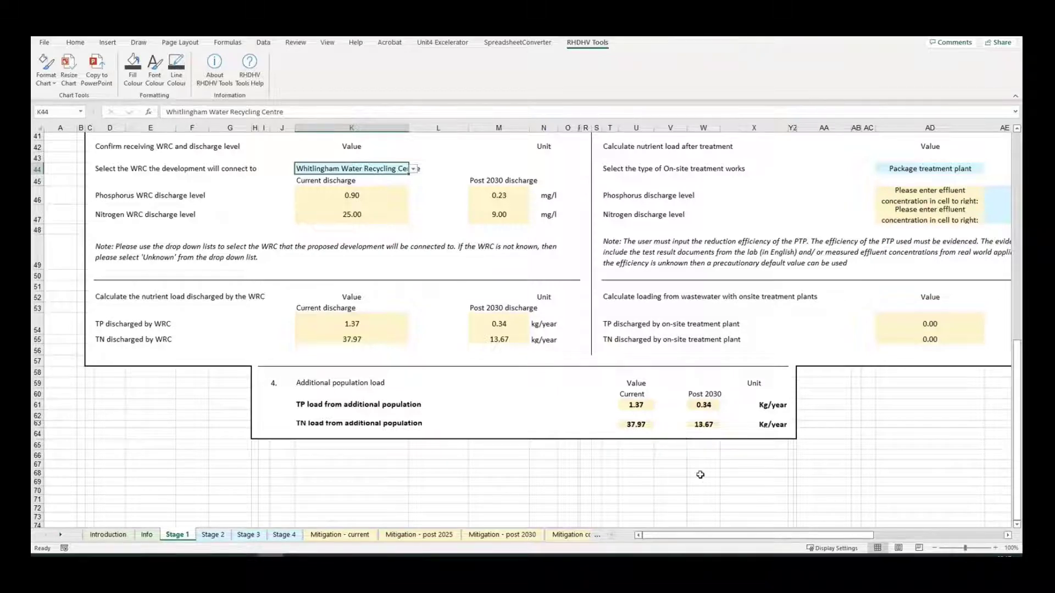
{"action": "scroll", "coordinate": [535, 409], "scroll_direction": "up", "scroll_amount": 2}
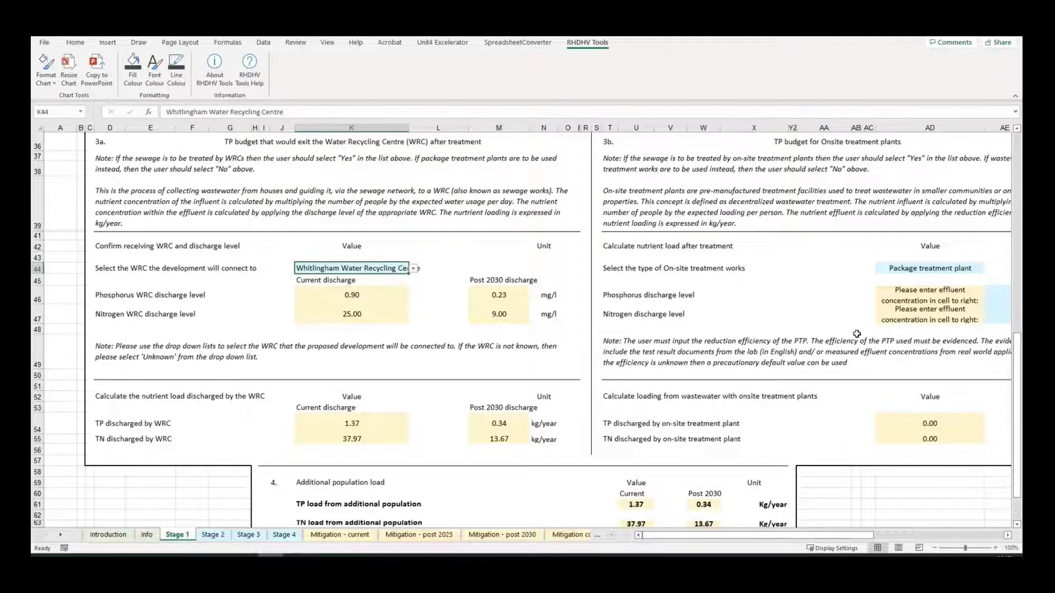
{"action": "scroll", "coordinate": [857, 333], "scroll_direction": "up", "scroll_amount": 8}
{"action": "left_click_drag", "start_coordinate": [848, 538], "coordinate": [900, 538]}
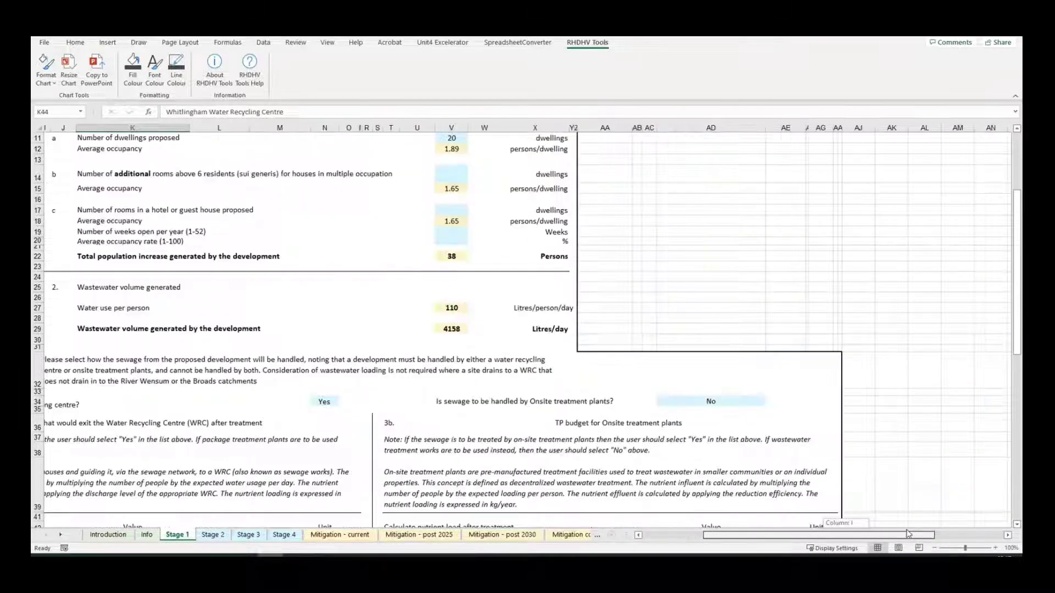
{"action": "scroll", "coordinate": [692, 395], "scroll_direction": "down", "scroll_amount": 1}
{"action": "scroll", "coordinate": [692, 394], "scroll_direction": "down", "scroll_amount": 1}
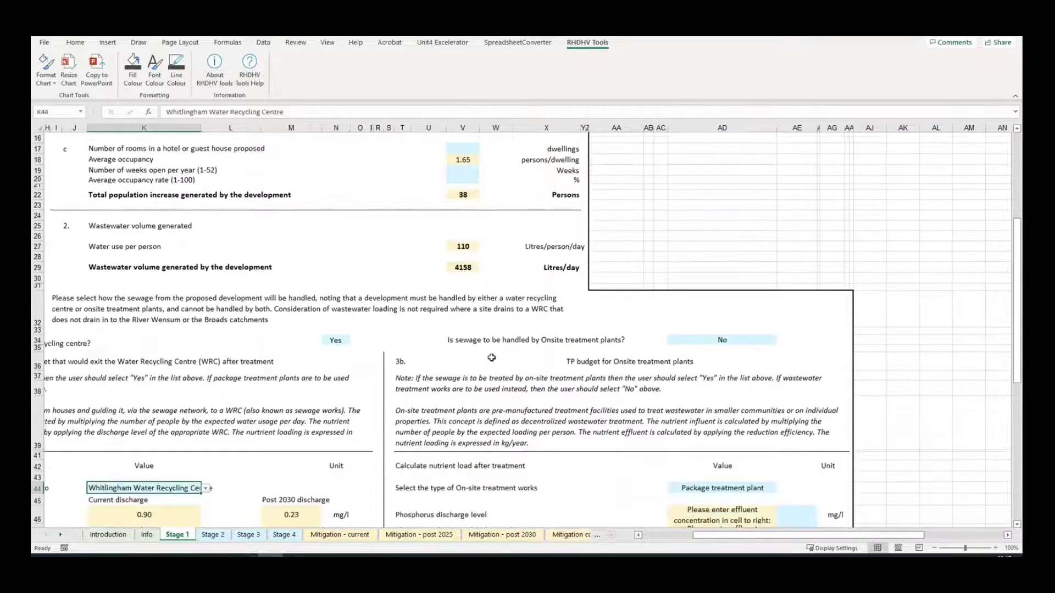
{"action": "left_click", "coordinate": [771, 340]}
{"action": "left_click", "coordinate": [781, 341]}
{"action": "left_click", "coordinate": [681, 348]}
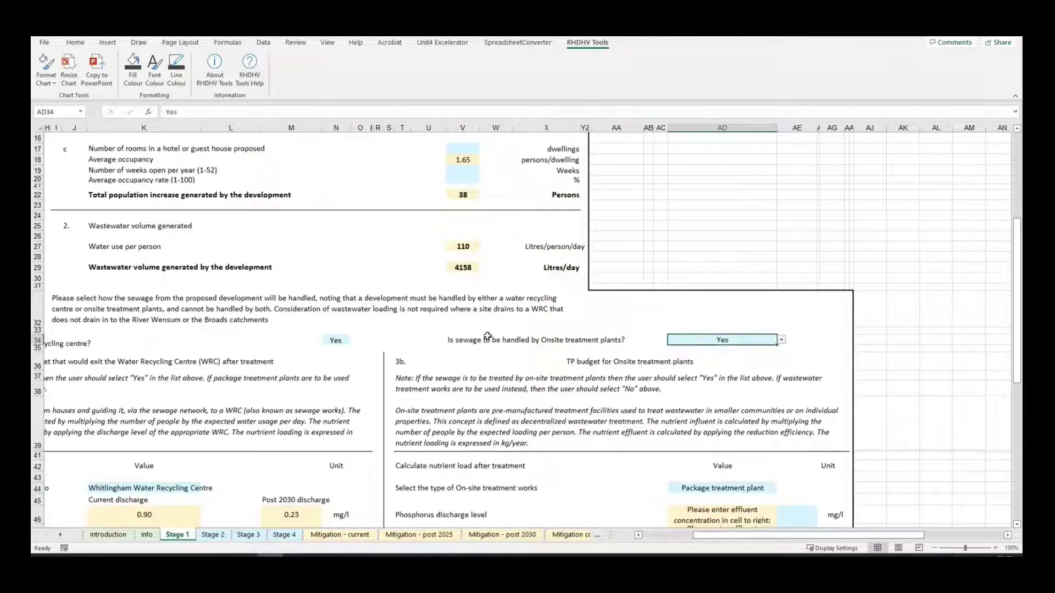
{"action": "left_click", "coordinate": [345, 340]}
{"action": "left_click", "coordinate": [355, 341]}
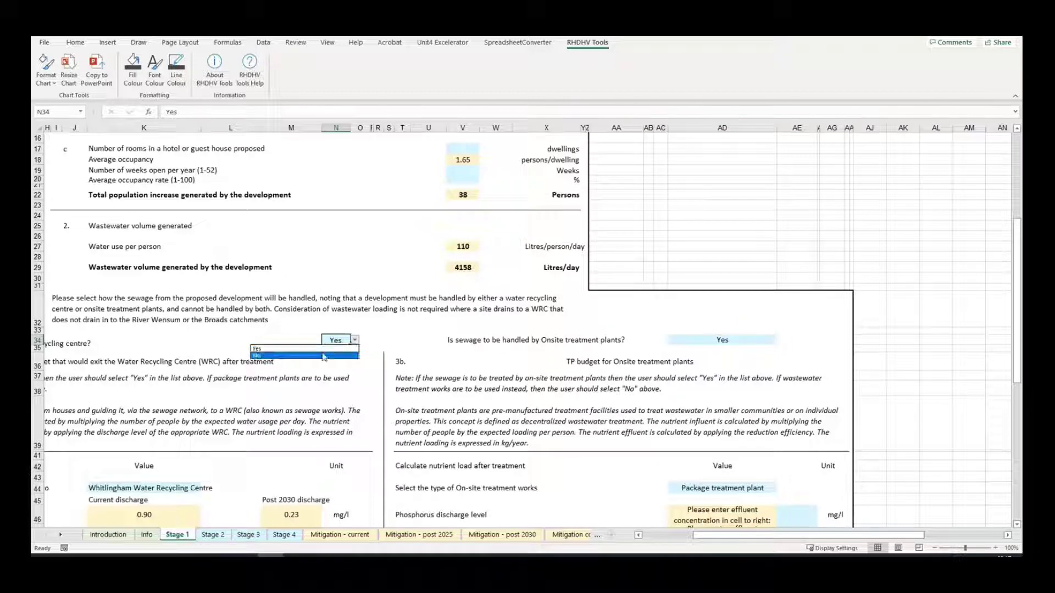
{"action": "left_click", "coordinate": [333, 357]}
{"action": "scroll", "coordinate": [687, 359], "scroll_direction": "down", "scroll_amount": 3}
{"action": "scroll", "coordinate": [686, 359], "scroll_direction": "down", "scroll_amount": 2}
{"action": "left_click", "coordinate": [761, 337]}
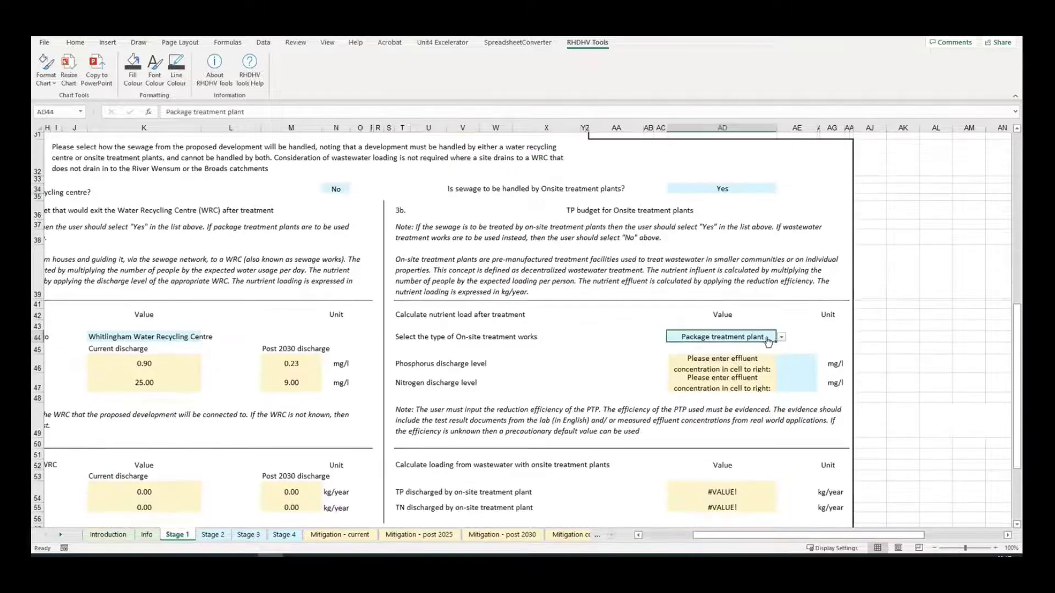
{"action": "left_click", "coordinate": [781, 337]}
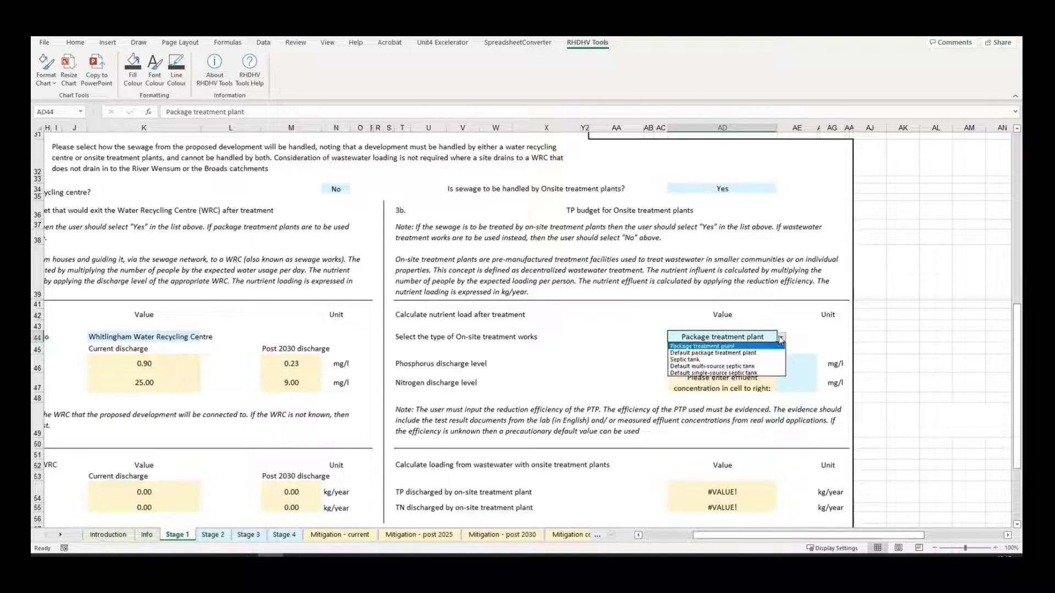
{"action": "left_click", "coordinate": [726, 353]}
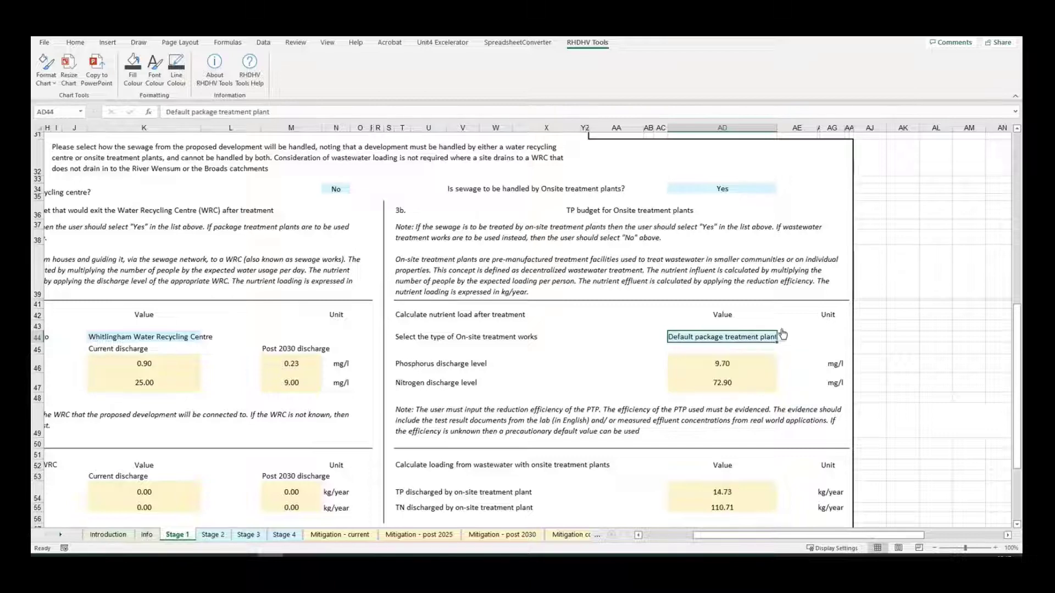
{"action": "scroll", "coordinate": [802, 303], "scroll_direction": "down", "scroll_amount": 2}
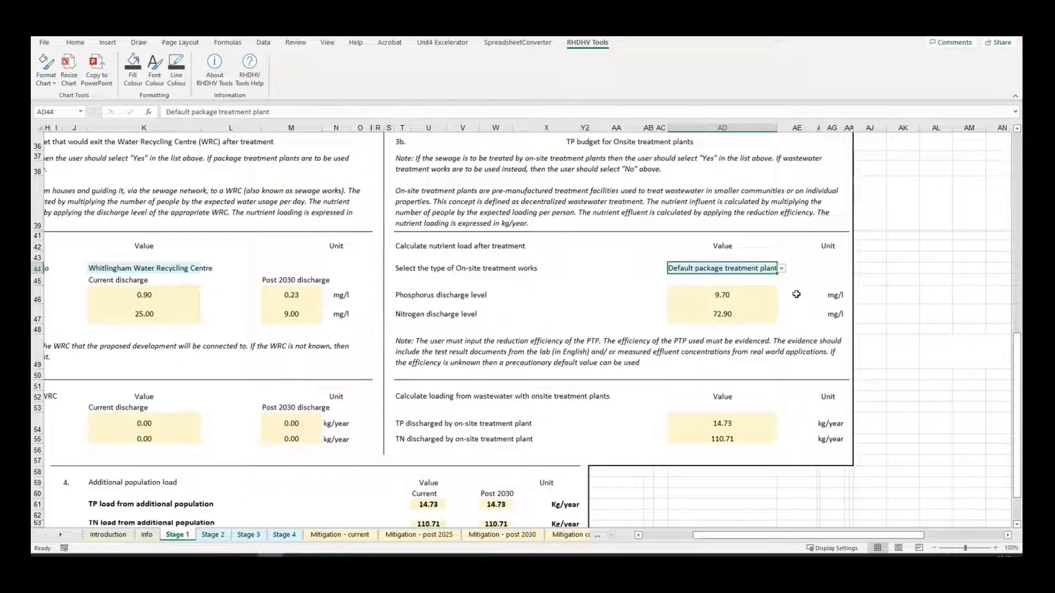
{"action": "left_click", "coordinate": [781, 269]}
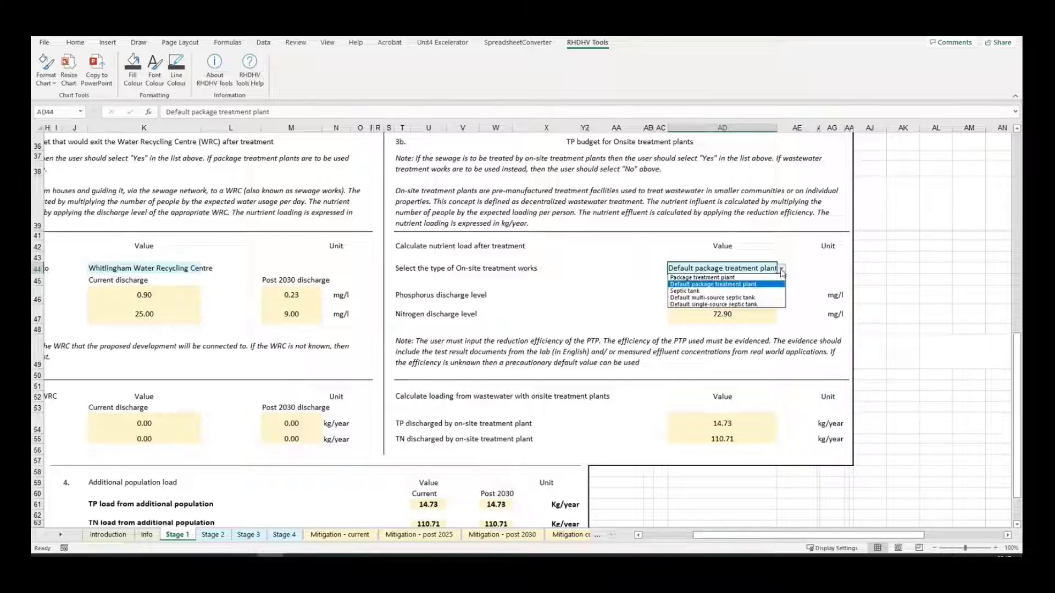
{"action": "left_click", "coordinate": [729, 278]}
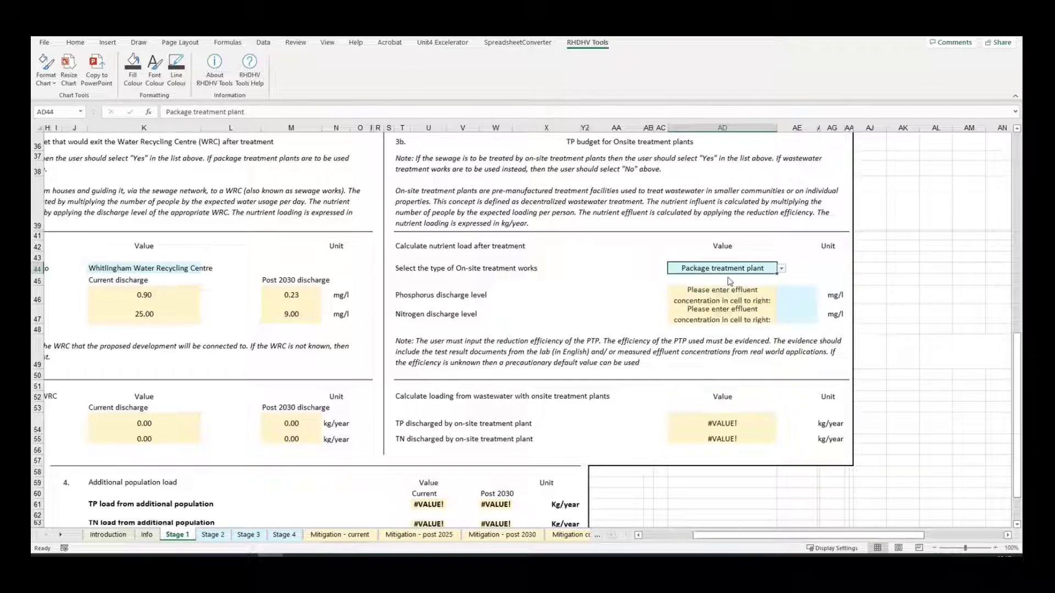
{"action": "left_click", "coordinate": [792, 293]}
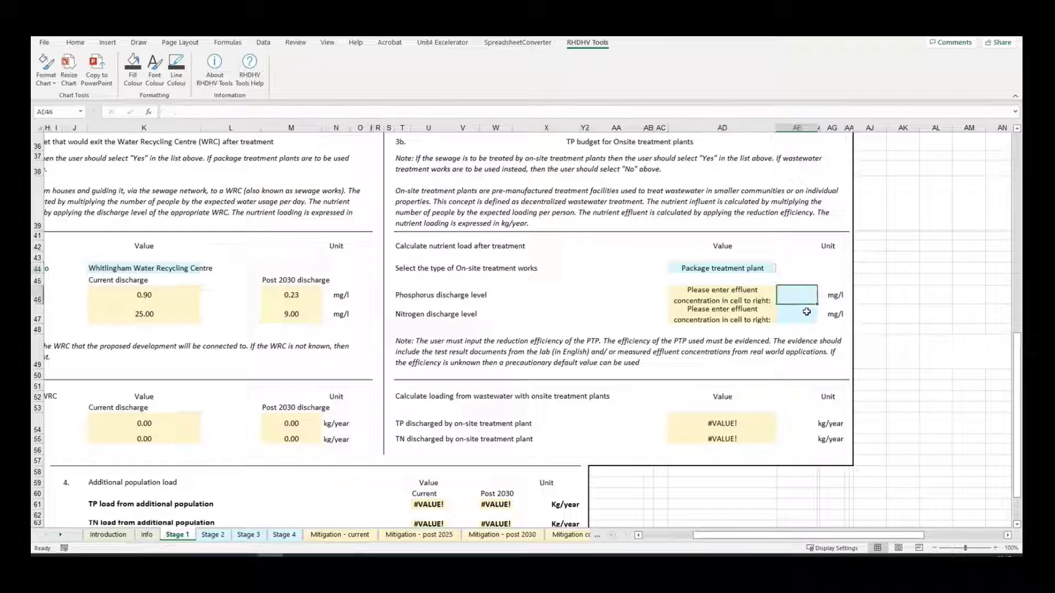
{"action": "left_click", "coordinate": [804, 314]}
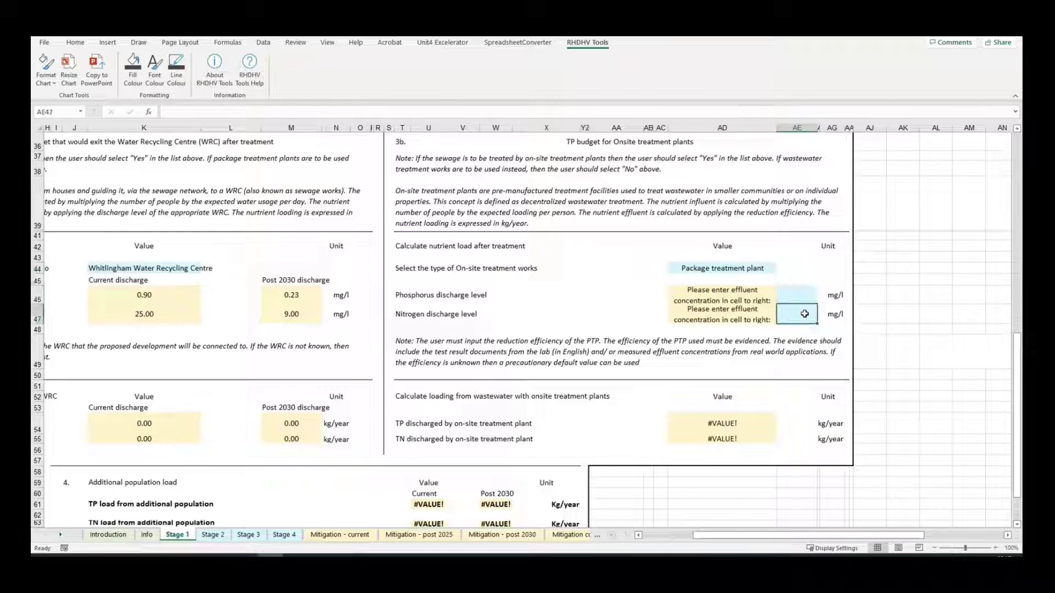
{"action": "left_click", "coordinate": [764, 271]}
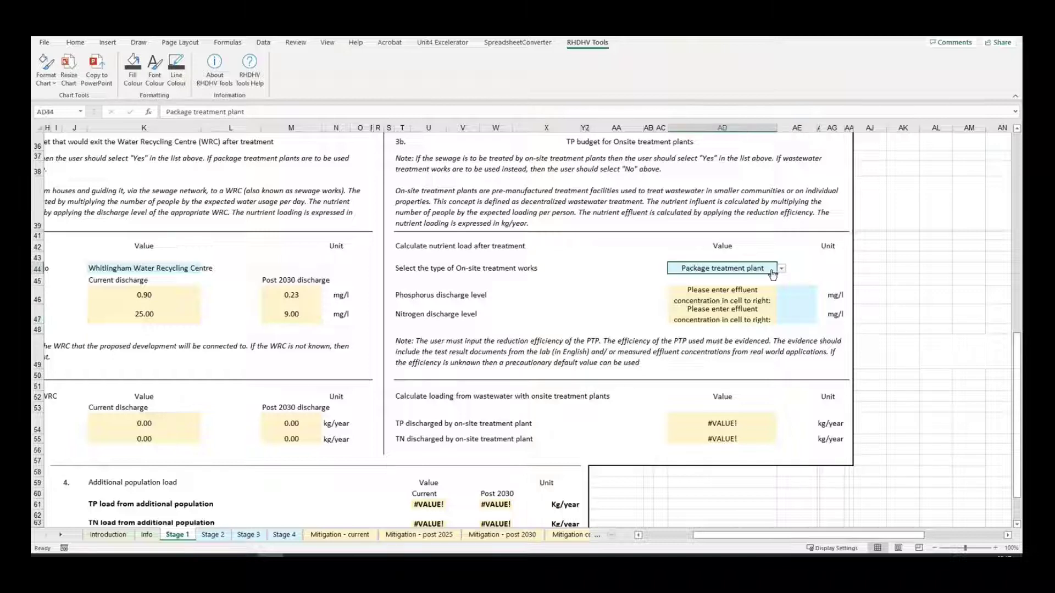
{"action": "left_click", "coordinate": [781, 268]}
{"action": "left_click", "coordinate": [709, 278]}
{"action": "scroll", "coordinate": [714, 275], "scroll_direction": "up", "scroll_amount": 4}
{"action": "left_click", "coordinate": [776, 245]}
{"action": "left_click", "coordinate": [781, 242]}
{"action": "left_click", "coordinate": [714, 262]}
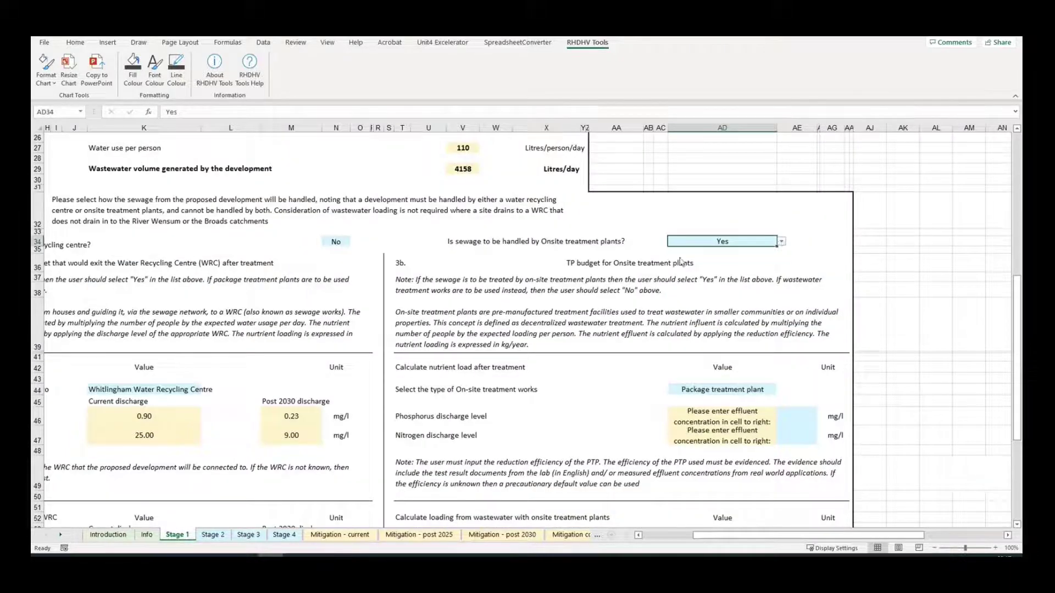
{"action": "left_click", "coordinate": [333, 240]}
{"action": "left_click", "coordinate": [355, 242]}
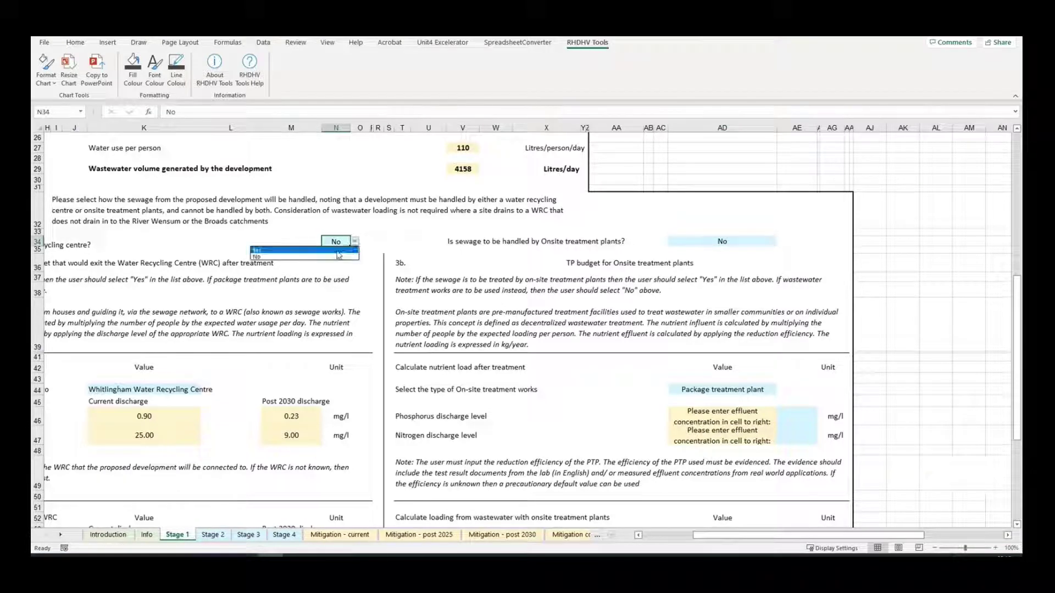
{"action": "left_click", "coordinate": [336, 253]}
{"action": "scroll", "coordinate": [382, 358], "scroll_direction": "down", "scroll_amount": 5}
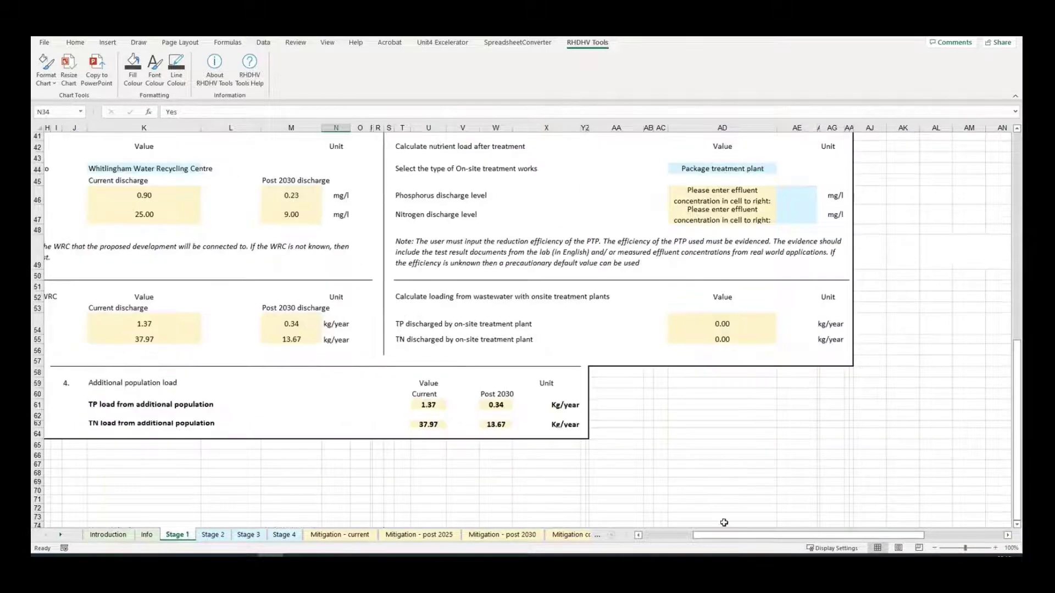
{"action": "left_click_drag", "start_coordinate": [735, 541], "coordinate": [714, 542]}
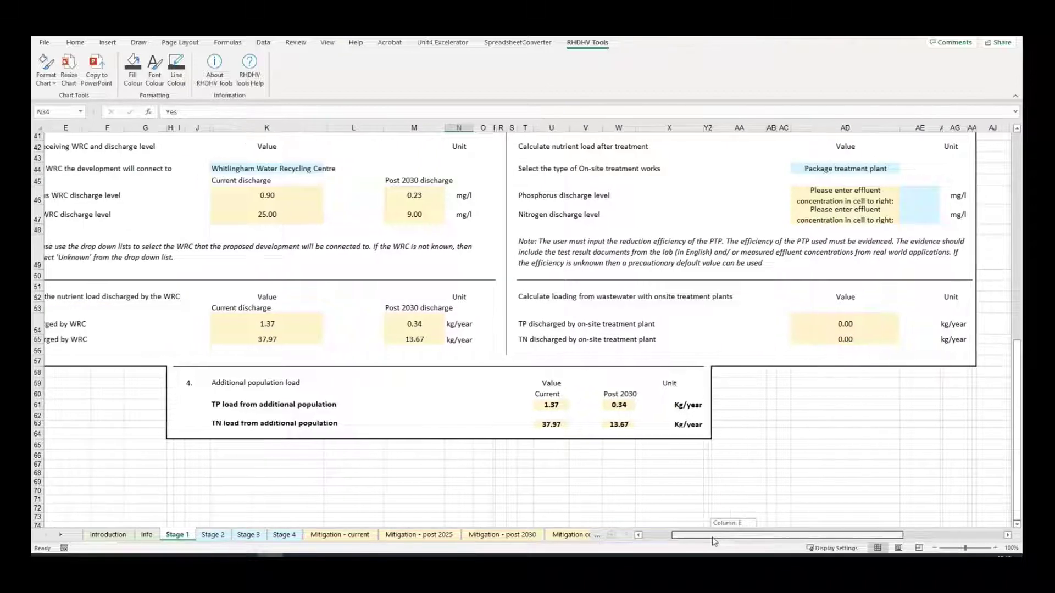
{"action": "scroll", "coordinate": [448, 369], "scroll_direction": "up", "scroll_amount": 2}
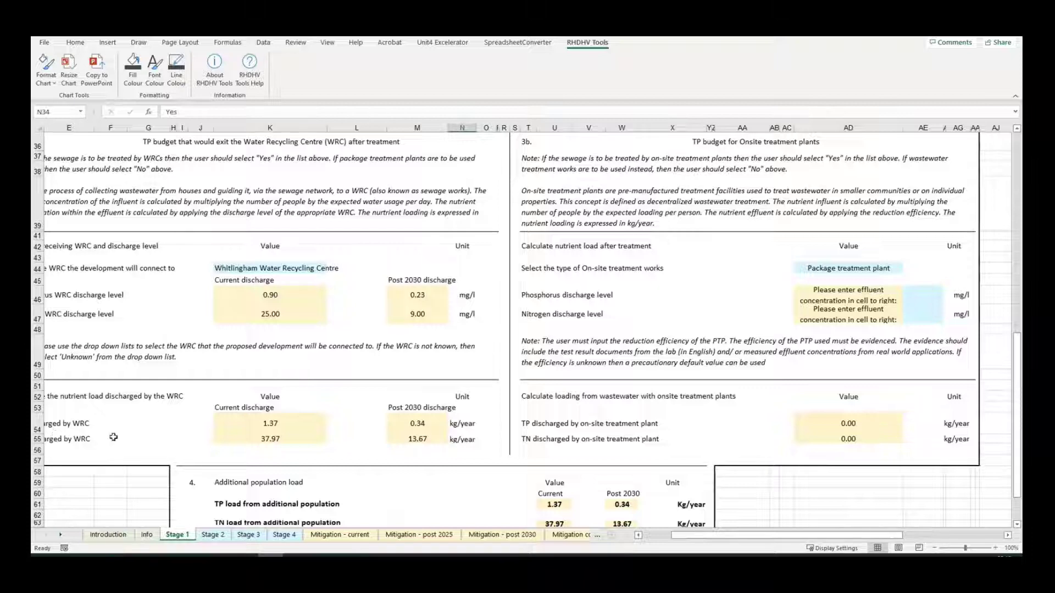
Select Stage 2's Wensum catchment cell K12 and follow its note to the Introduction guidance.
{"action": "left_click", "coordinate": [214, 535]}
{"action": "scroll", "coordinate": [162, 375], "scroll_direction": "up", "scroll_amount": 4}
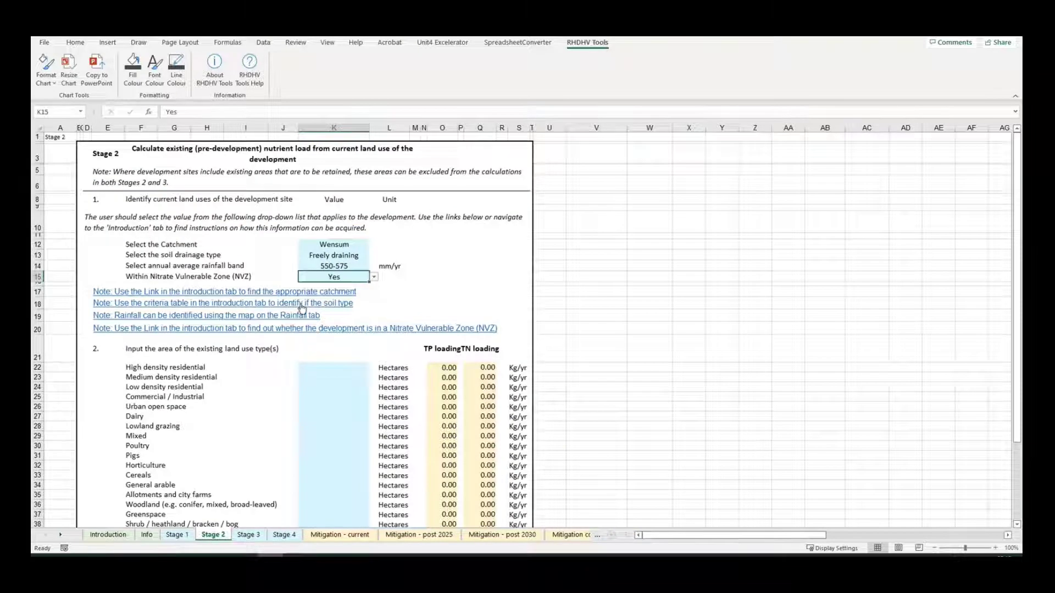
{"action": "left_click", "coordinate": [360, 247]}
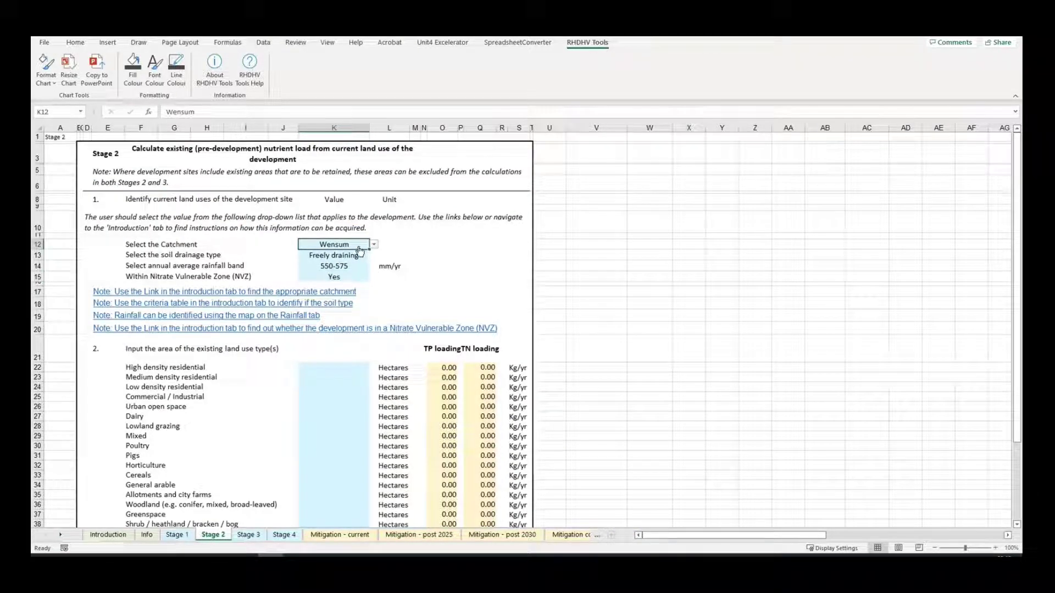
{"action": "left_click", "coordinate": [284, 296]}
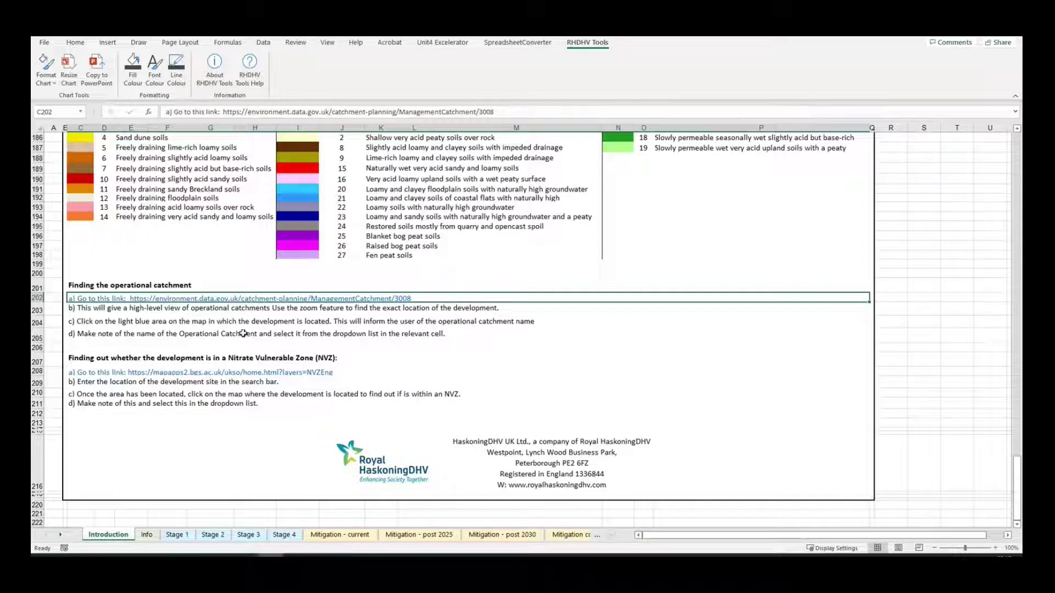
Identify the Wensum and Bure catchments near Norwich on the Broadland Rivers map, then return to Excel.
{"action": "left_click", "coordinate": [244, 299]}
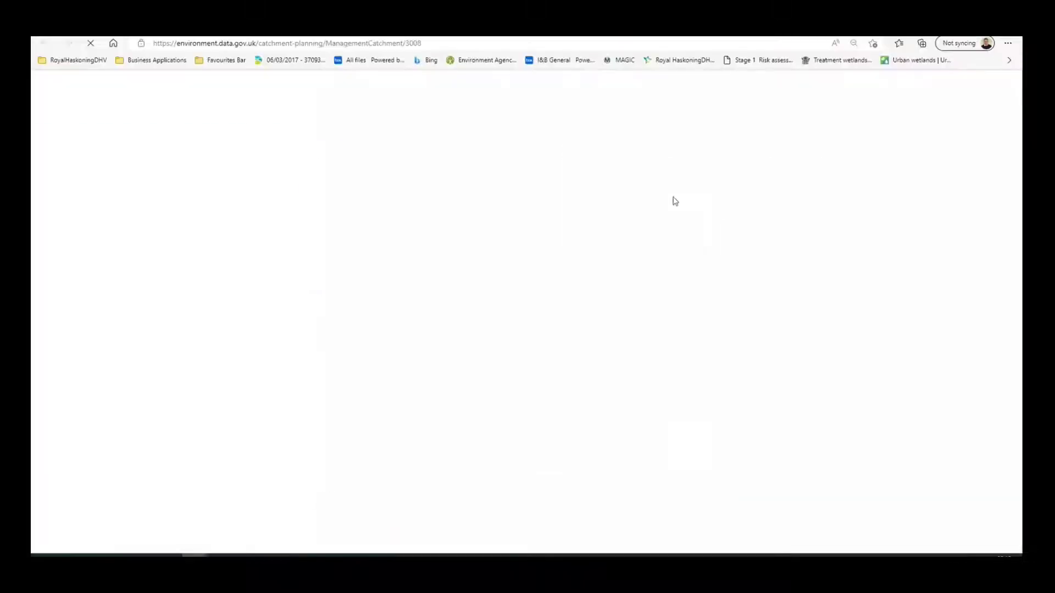
{"action": "scroll", "coordinate": [665, 304], "scroll_direction": "up", "scroll_amount": 2}
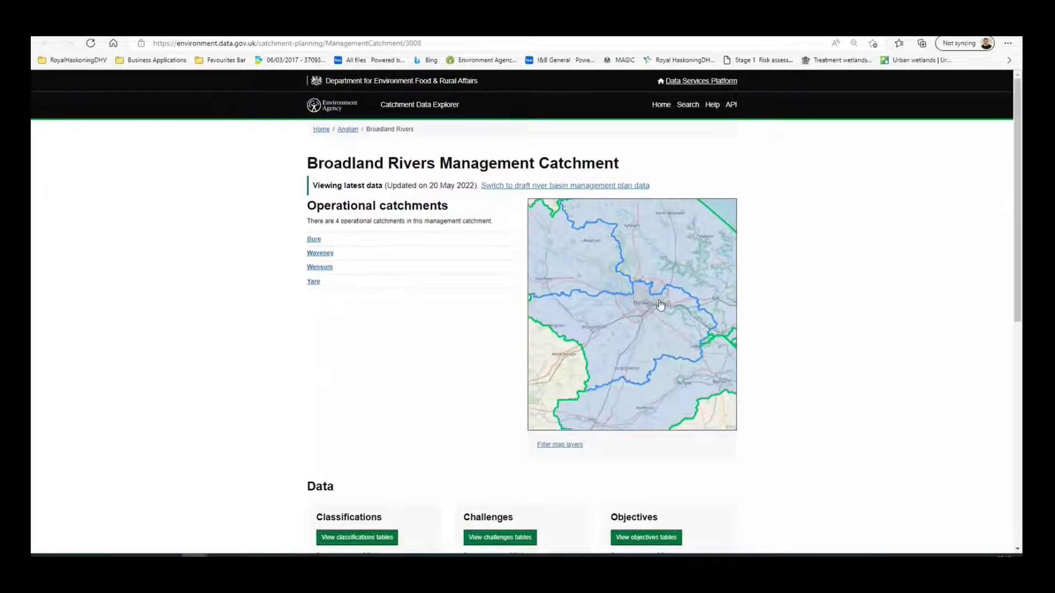
{"action": "left_click", "coordinate": [658, 308]}
{"action": "left_click", "coordinate": [569, 263]}
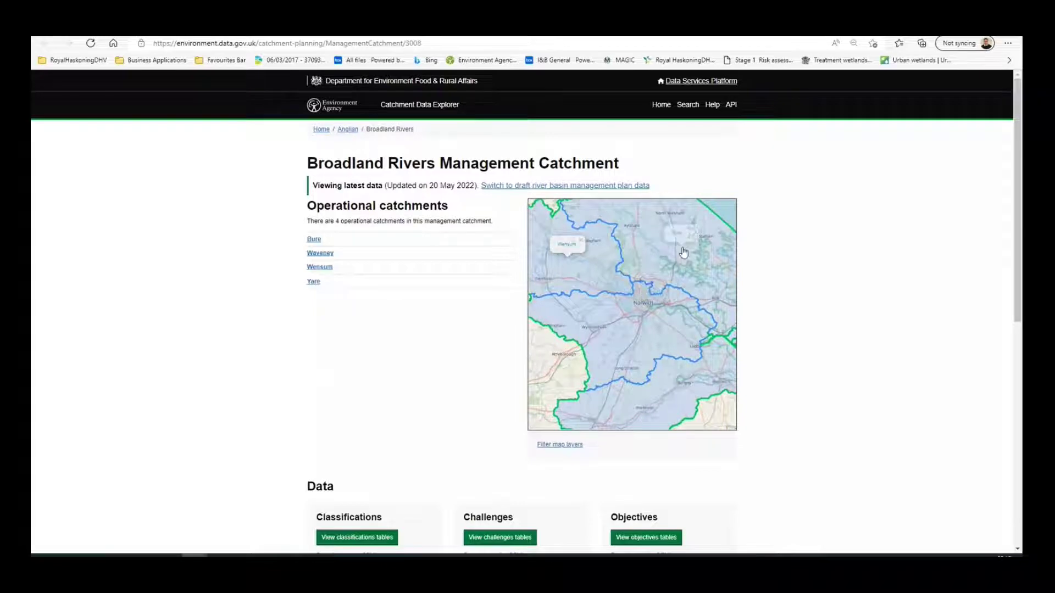
{"action": "left_click", "coordinate": [683, 251]}
{"action": "key", "text": "alt+Tab"}
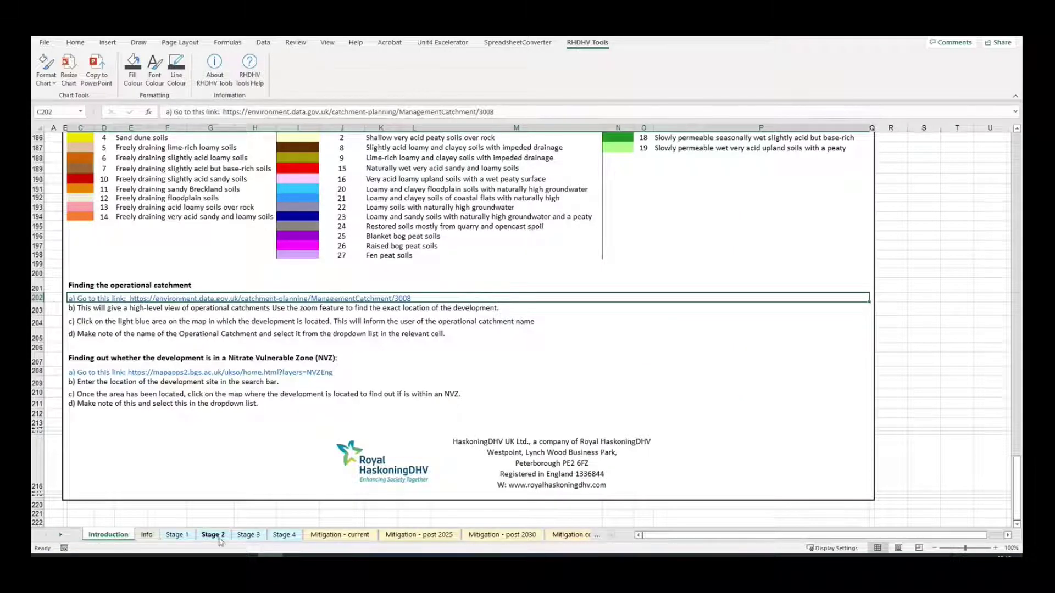
Look up the site on Soilscapes: Soilscape 6, freely draining slightly acid loamy soils.
{"action": "scroll", "coordinate": [187, 305], "scroll_direction": "up", "scroll_amount": 3}
{"action": "scroll", "coordinate": [274, 305], "scroll_direction": "up", "scroll_amount": 3}
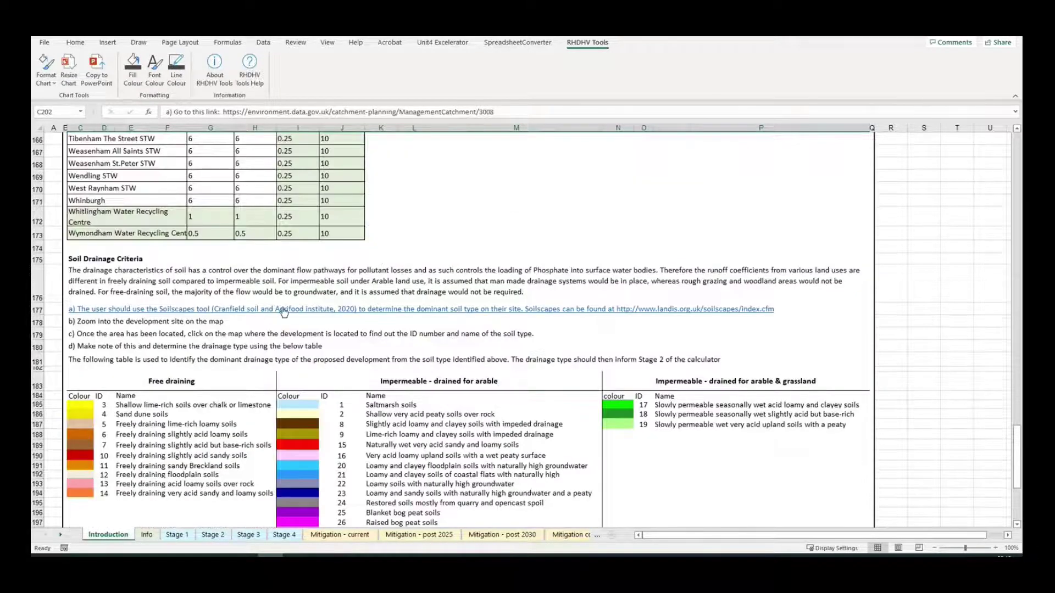
{"action": "left_click", "coordinate": [280, 311]}
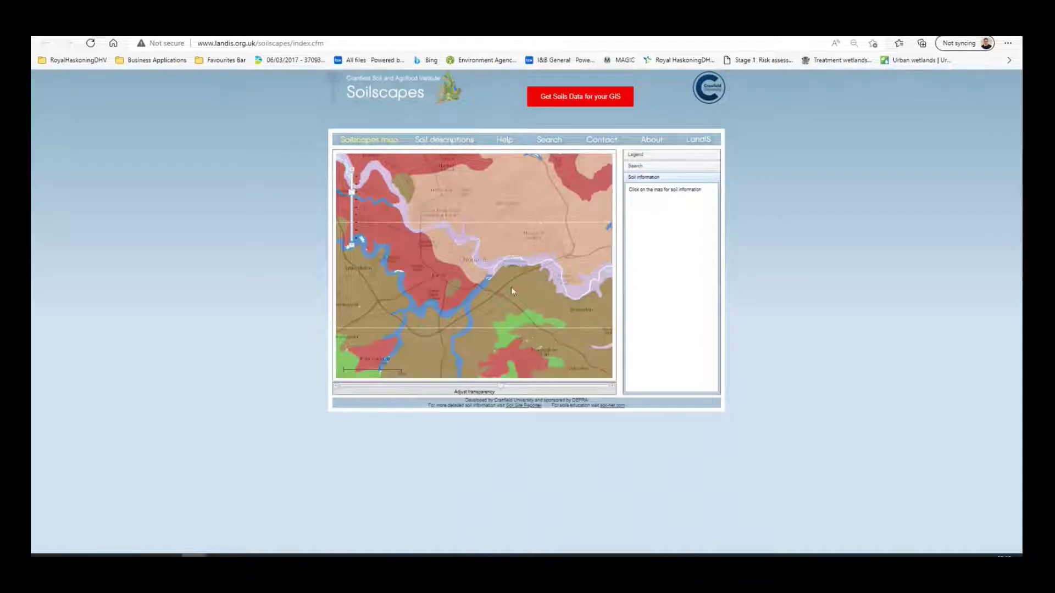
{"action": "left_click", "coordinate": [497, 232]}
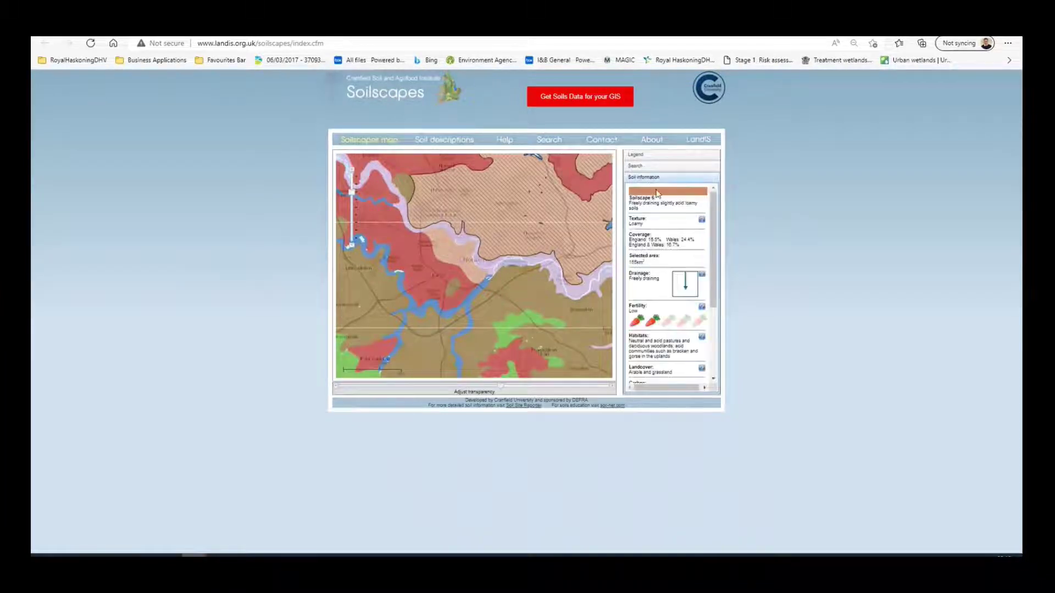
{"action": "left_click_drag", "start_coordinate": [630, 200], "coordinate": [643, 213]}
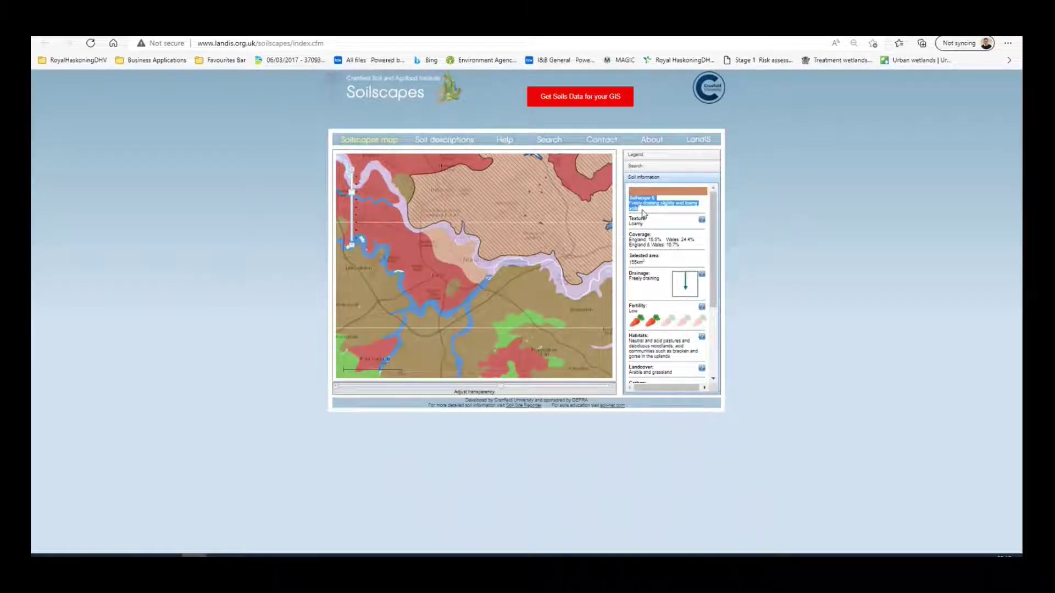
{"action": "left_click", "coordinate": [644, 214]}
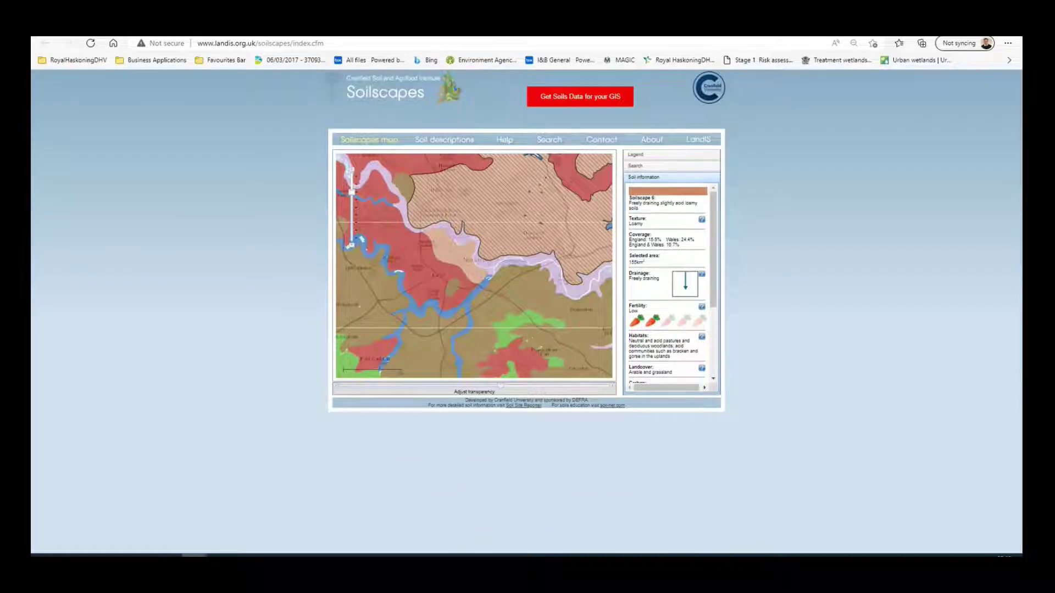
{"action": "key", "text": "alt+Tab"}
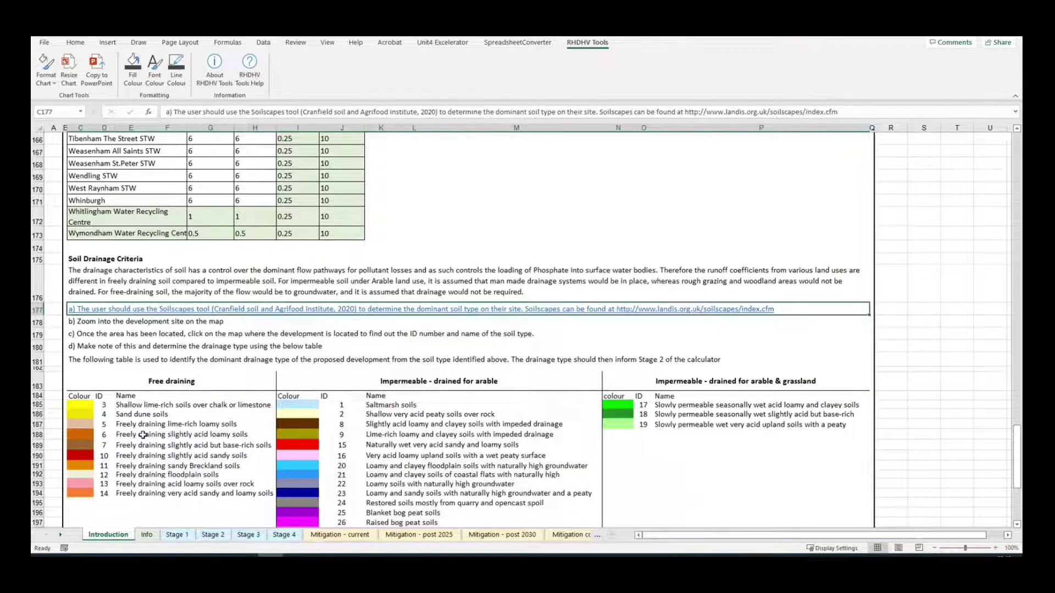
{"action": "key", "text": "alt+Tab"}
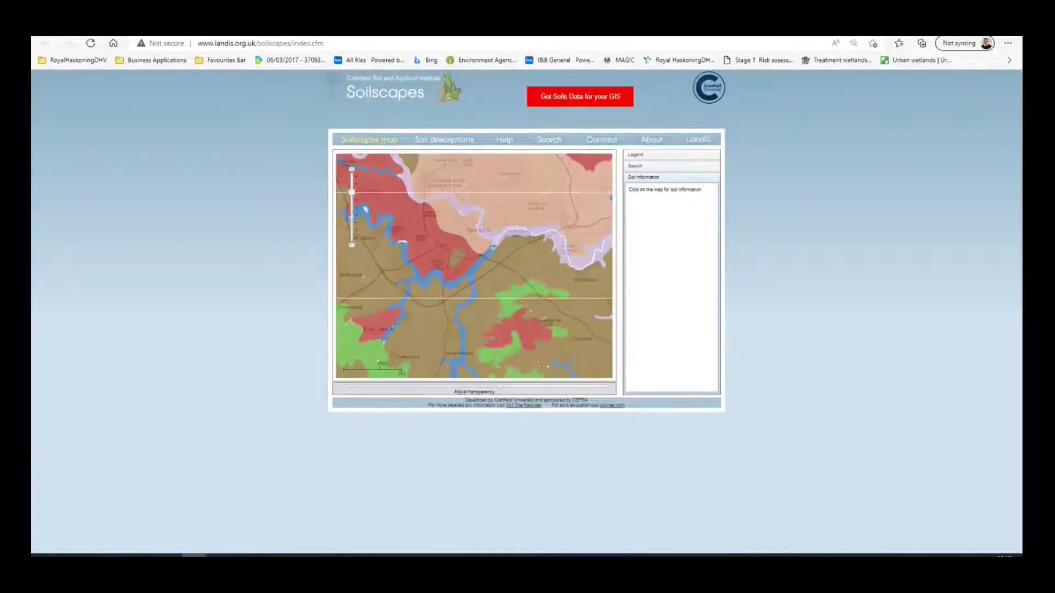
{"action": "key", "text": "alt+Tab"}
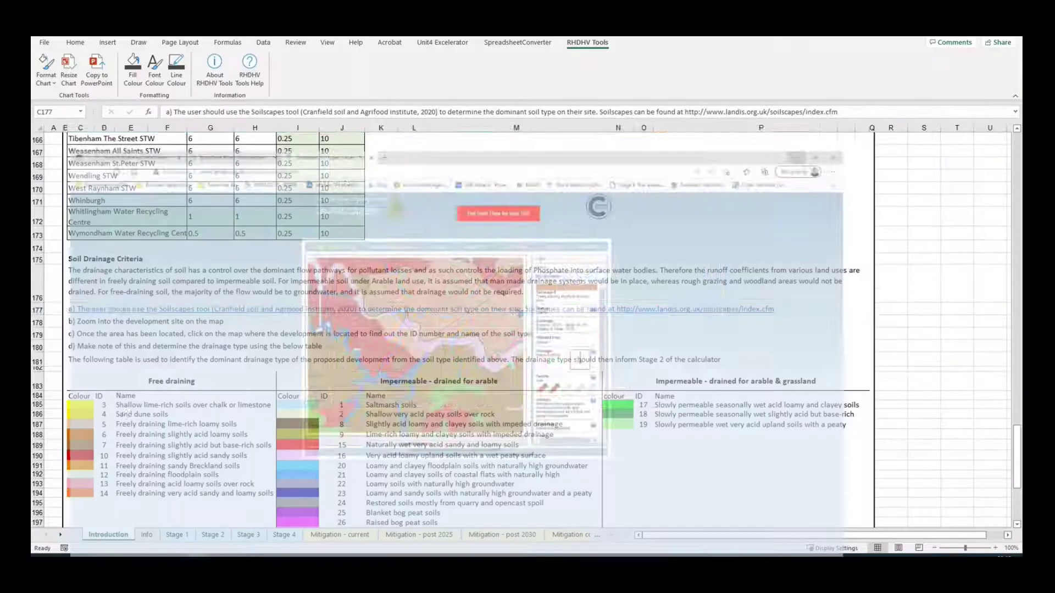
Set the Stage 2 catchment in K12 to Yare, leaving soil drainage as Freely draining.
{"action": "left_click", "coordinate": [213, 536]}
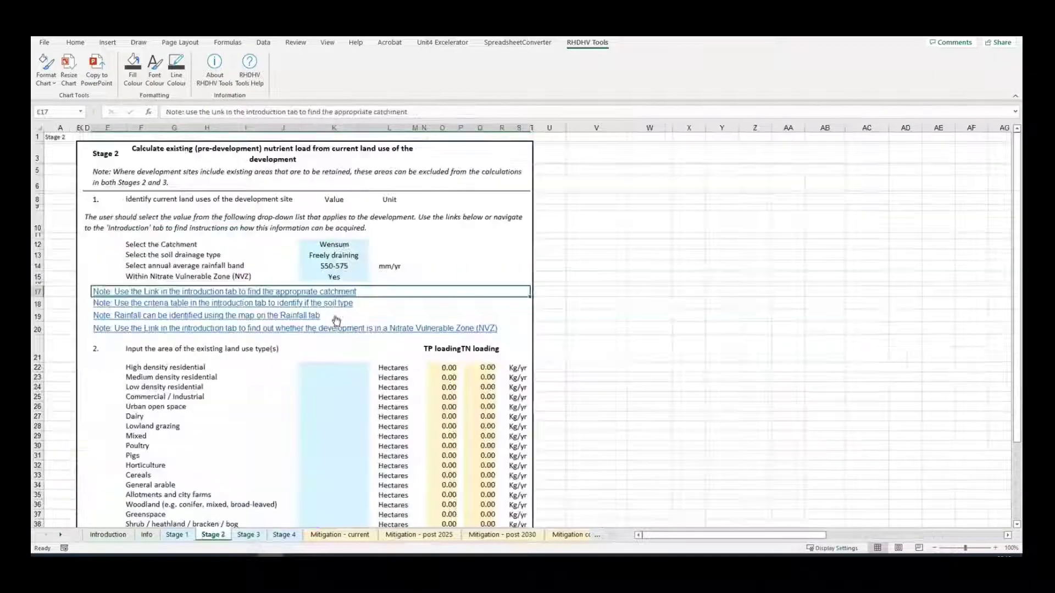
{"action": "left_click", "coordinate": [344, 245]}
{"action": "left_click", "coordinate": [374, 244]}
{"action": "left_click", "coordinate": [339, 261]}
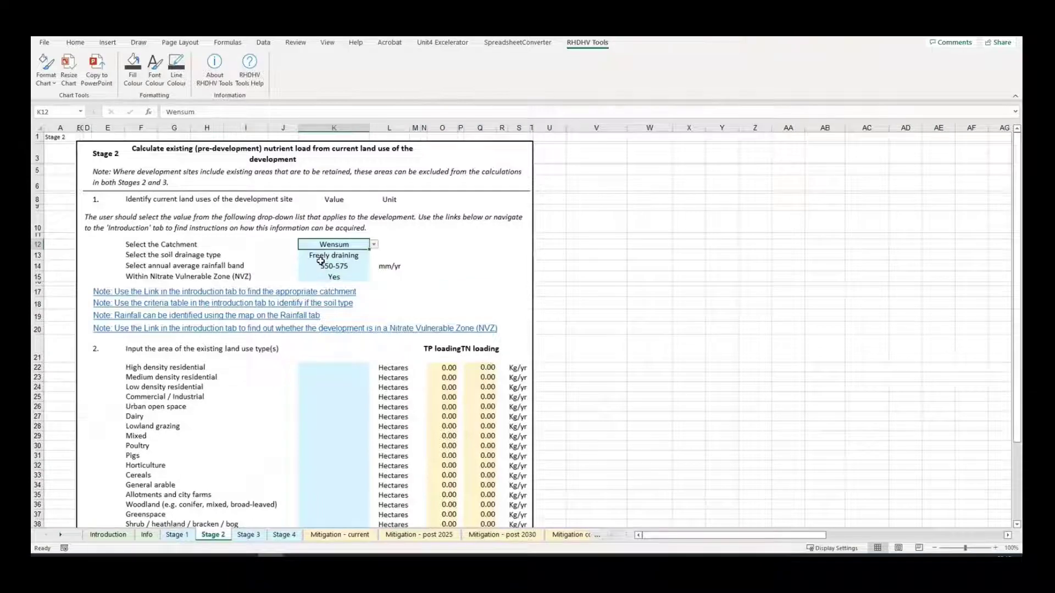
{"action": "left_click", "coordinate": [360, 255]}
{"action": "left_click", "coordinate": [376, 258]}
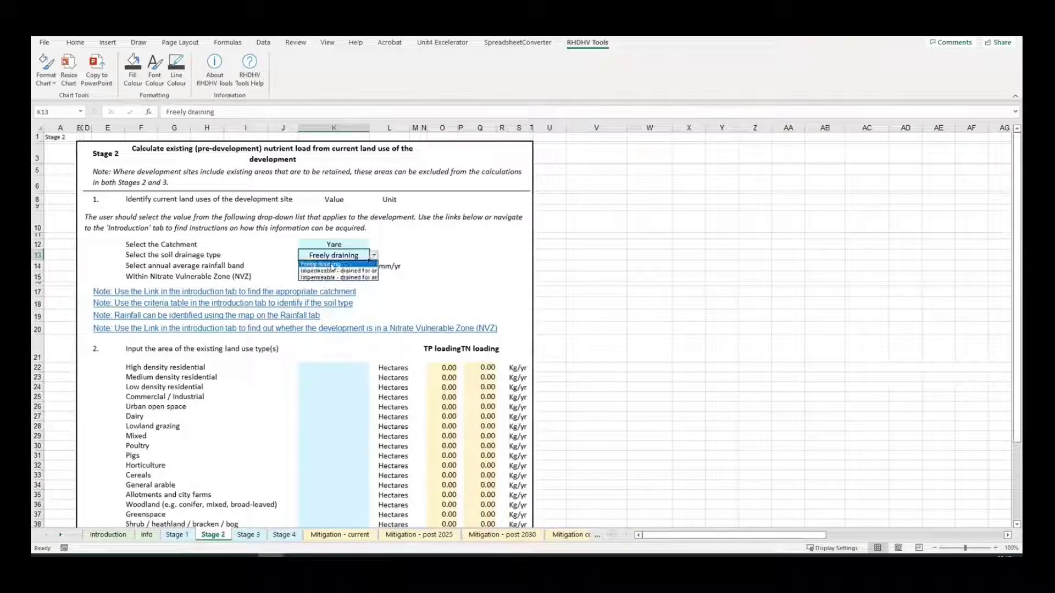
{"action": "left_click", "coordinate": [308, 266]}
Check the Introduction soil table and confirm Freely draining as the Stage 2 drainage type.
{"action": "left_click", "coordinate": [108, 535]}
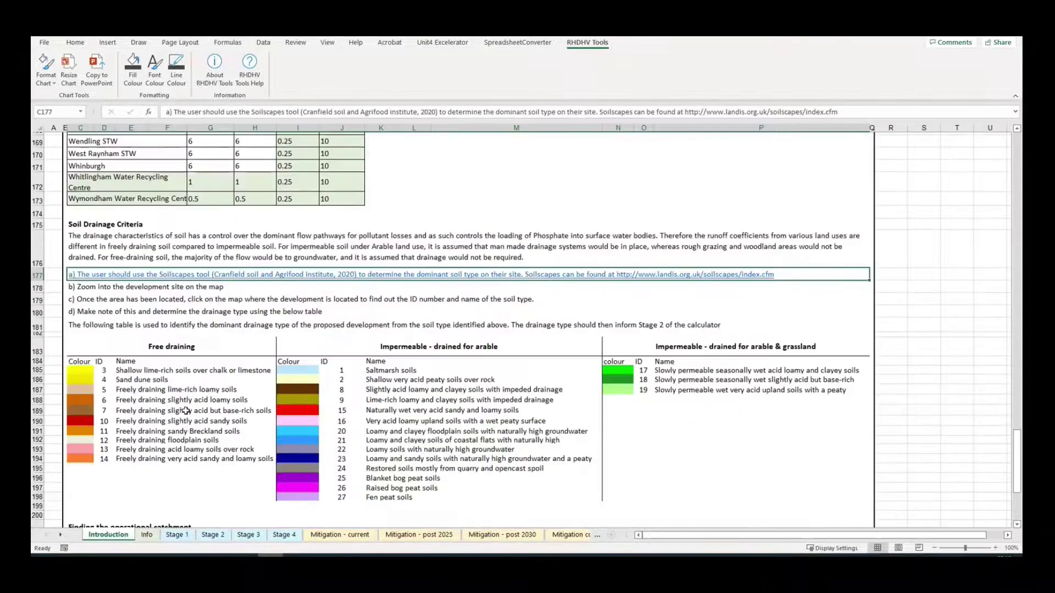
{"action": "scroll", "coordinate": [177, 367], "scroll_direction": "down", "scroll_amount": 3}
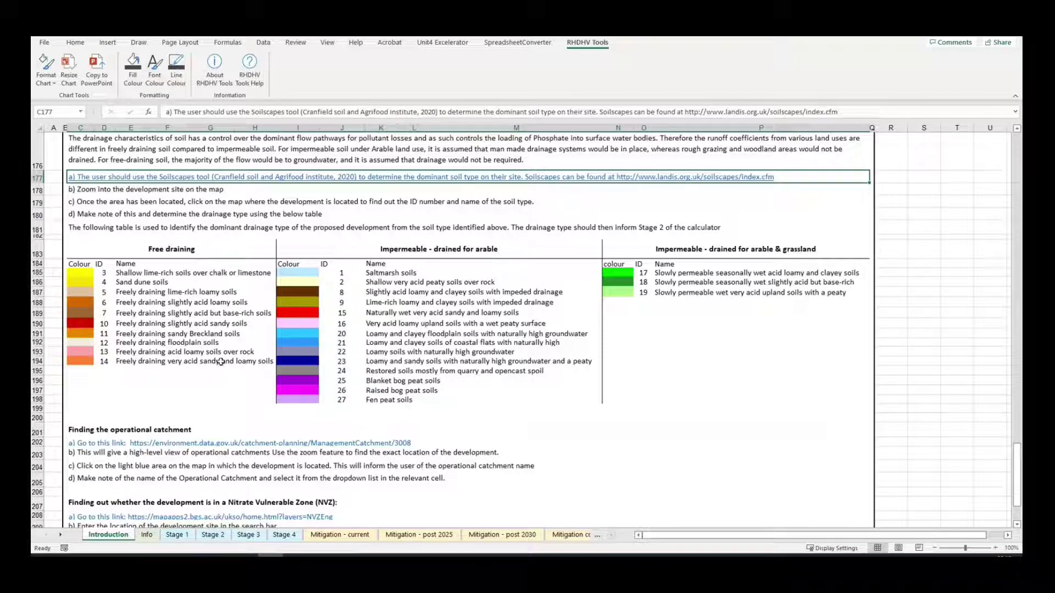
{"action": "left_click", "coordinate": [209, 535]}
{"action": "left_click", "coordinate": [374, 256]}
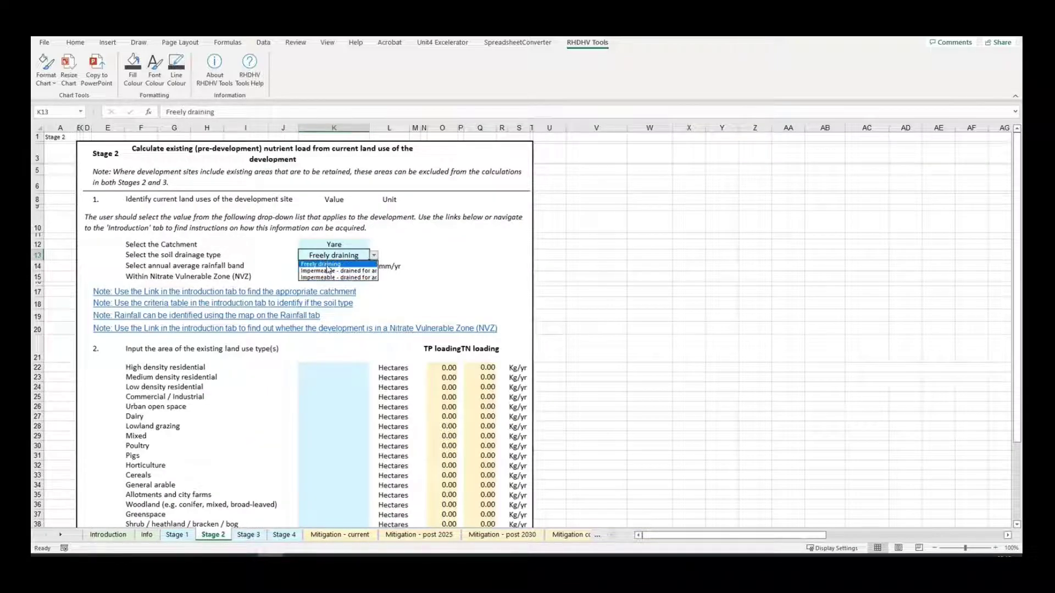
{"action": "left_click", "coordinate": [328, 266]}
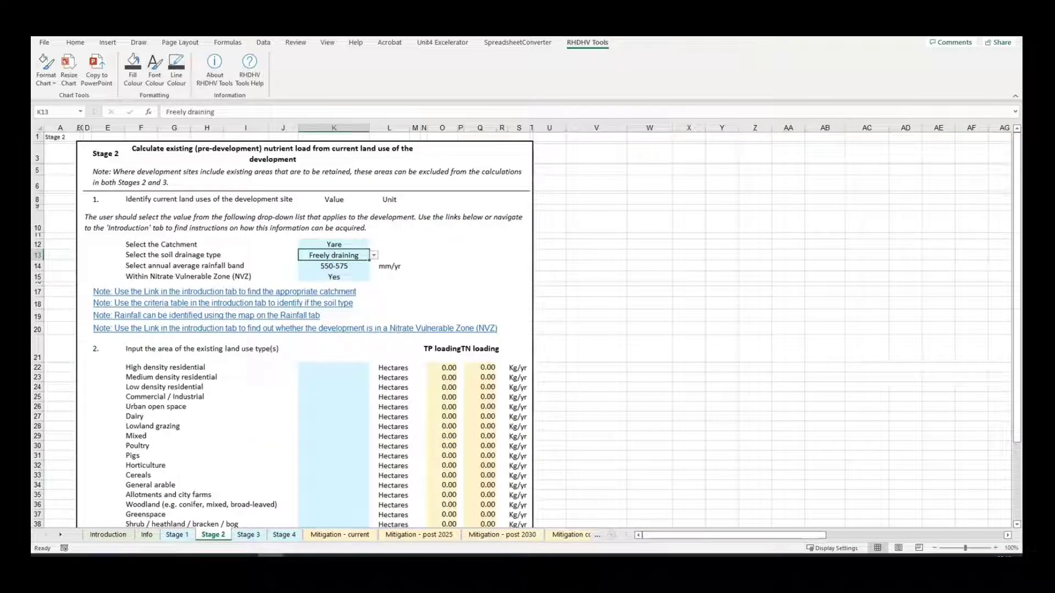
{"action": "left_click", "coordinate": [61, 536]}
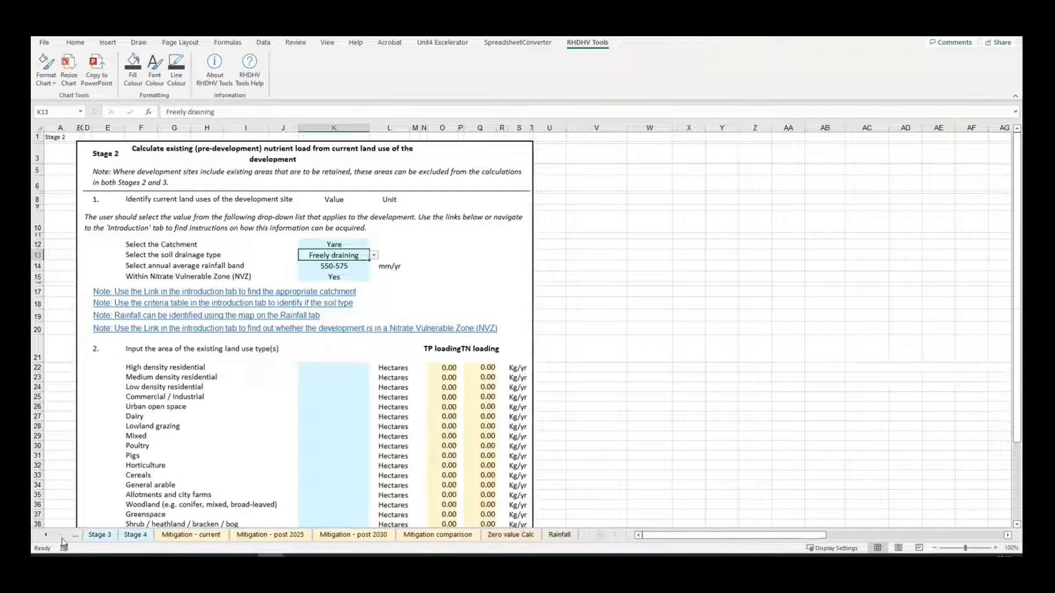
After checking the Rainfall map, set K14 to 650-675 mm/yr and follow the NVZ note.
{"action": "left_click", "coordinate": [559, 535]}
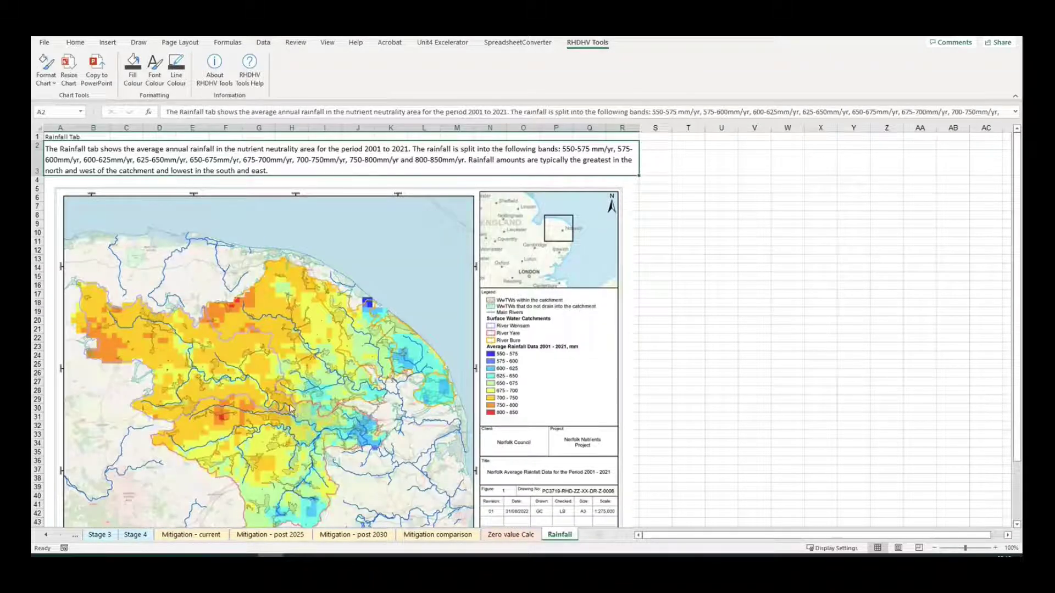
{"action": "left_click", "coordinate": [45, 536]}
{"action": "left_click", "coordinate": [100, 535]}
{"action": "left_click", "coordinate": [362, 267]}
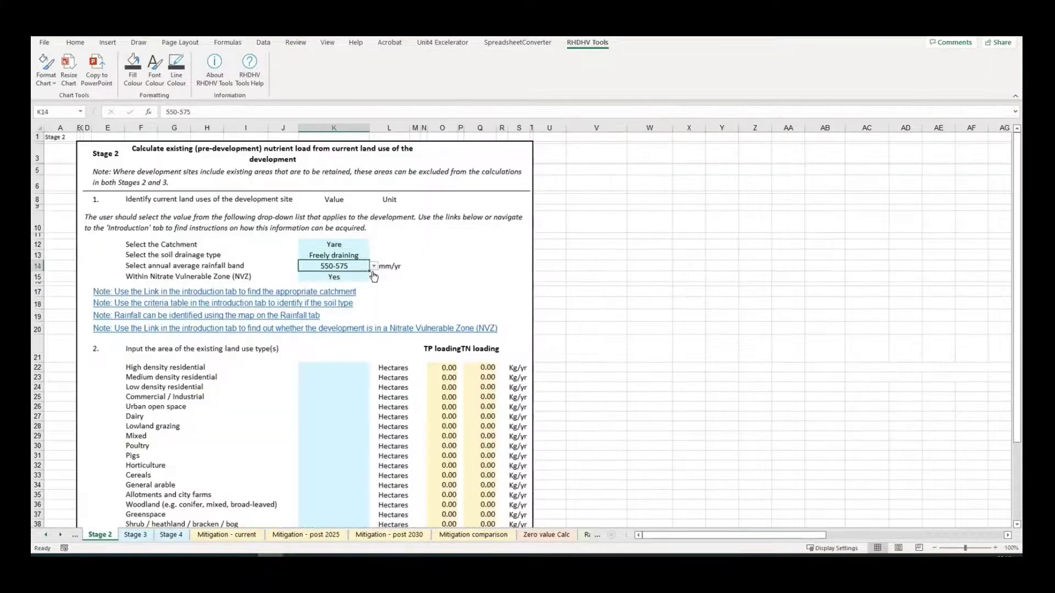
{"action": "left_click", "coordinate": [373, 266]}
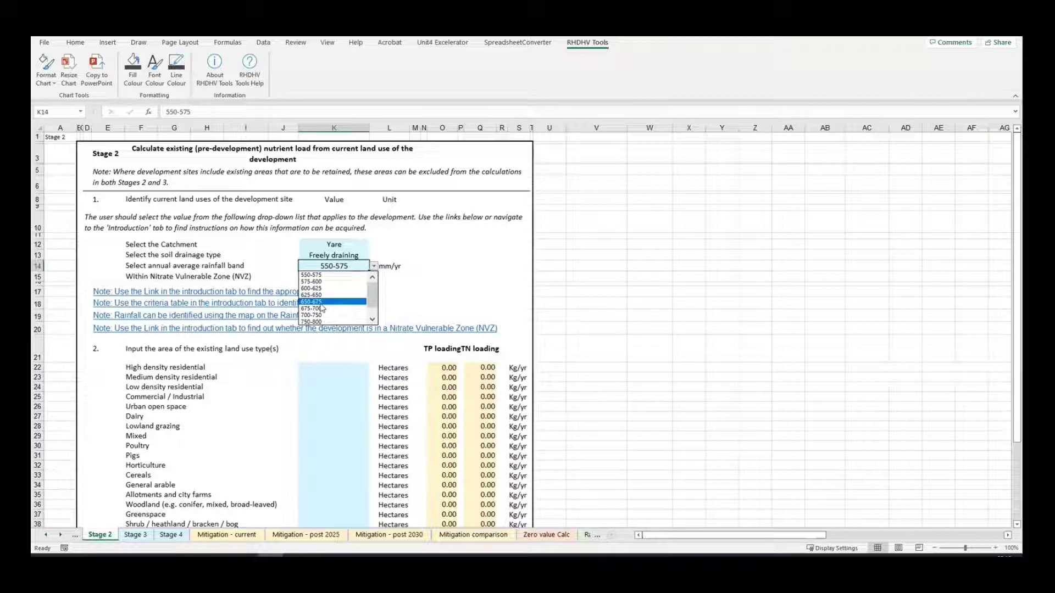
{"action": "left_click", "coordinate": [321, 303]}
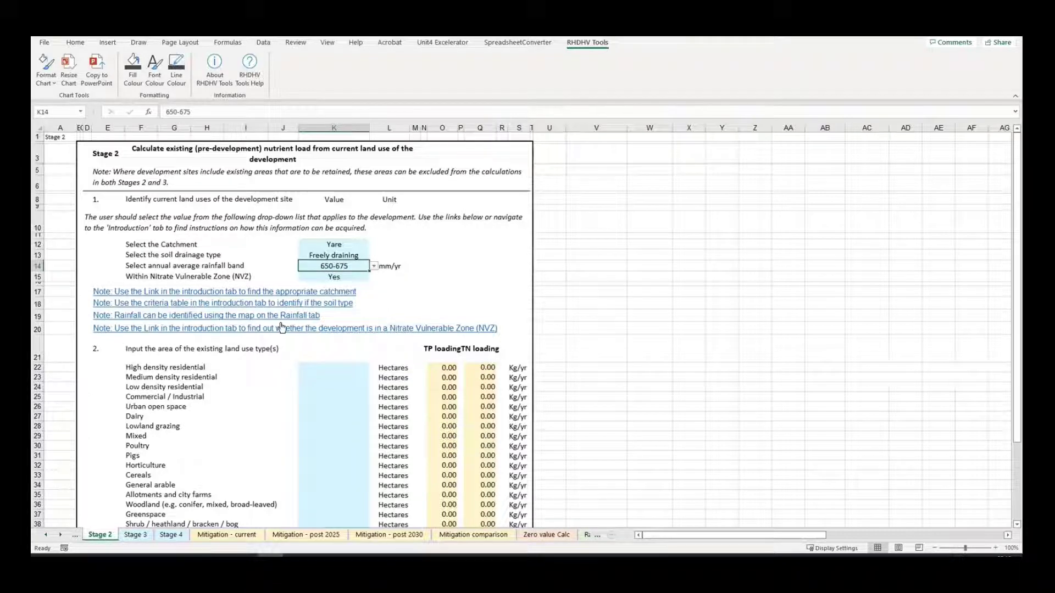
{"action": "left_click", "coordinate": [252, 328]}
View the UKSO Nitrate Vulnerable Zones map over East Anglia, then return to Excel's Stage 2 sheet.
{"action": "scroll", "coordinate": [245, 379], "scroll_direction": "down", "scroll_amount": 4}
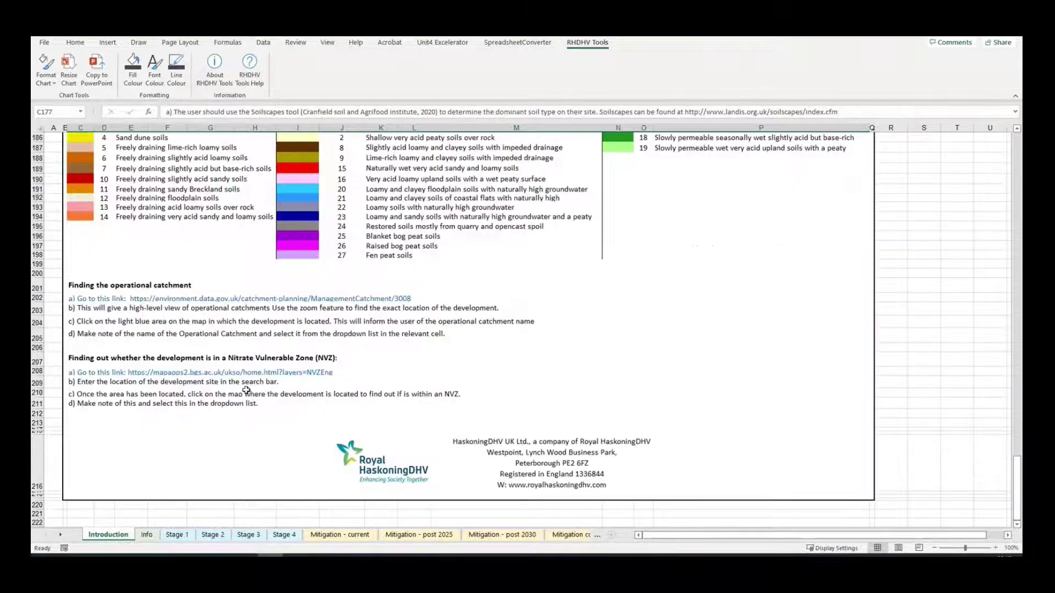
{"action": "left_click", "coordinate": [245, 373]}
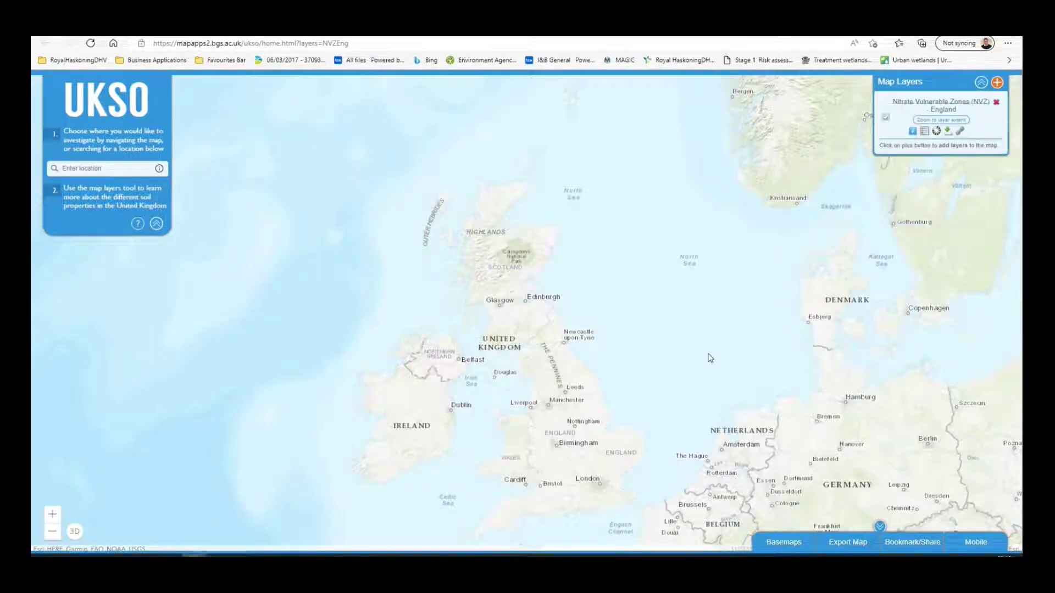
{"action": "scroll", "coordinate": [651, 435], "scroll_direction": "up", "scroll_amount": 1}
{"action": "scroll", "coordinate": [638, 443], "scroll_direction": "up", "scroll_amount": 1}
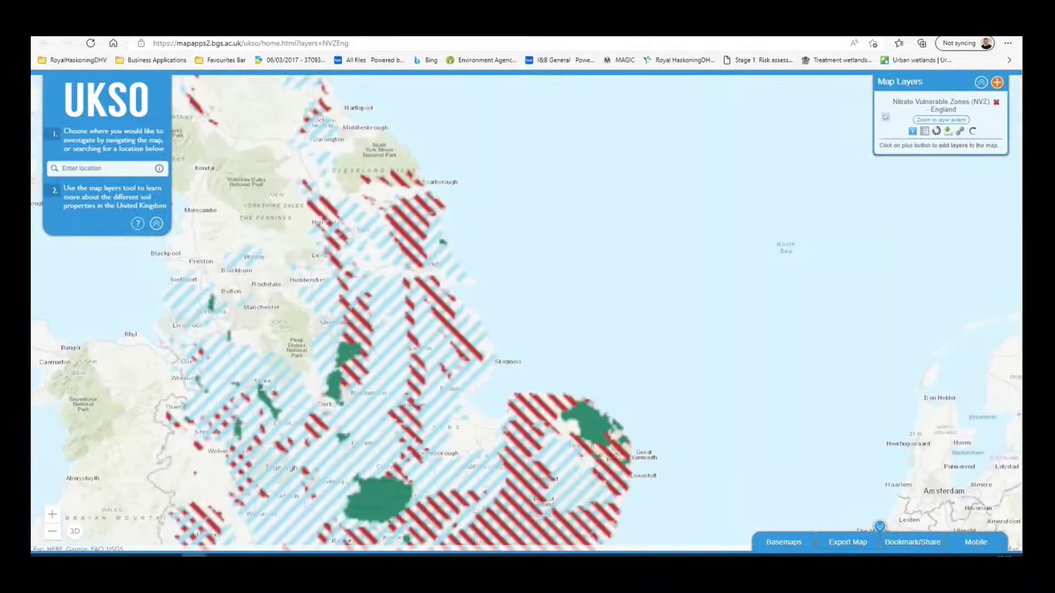
{"action": "key", "text": "alt+Tab"}
{"action": "left_click", "coordinate": [213, 534]}
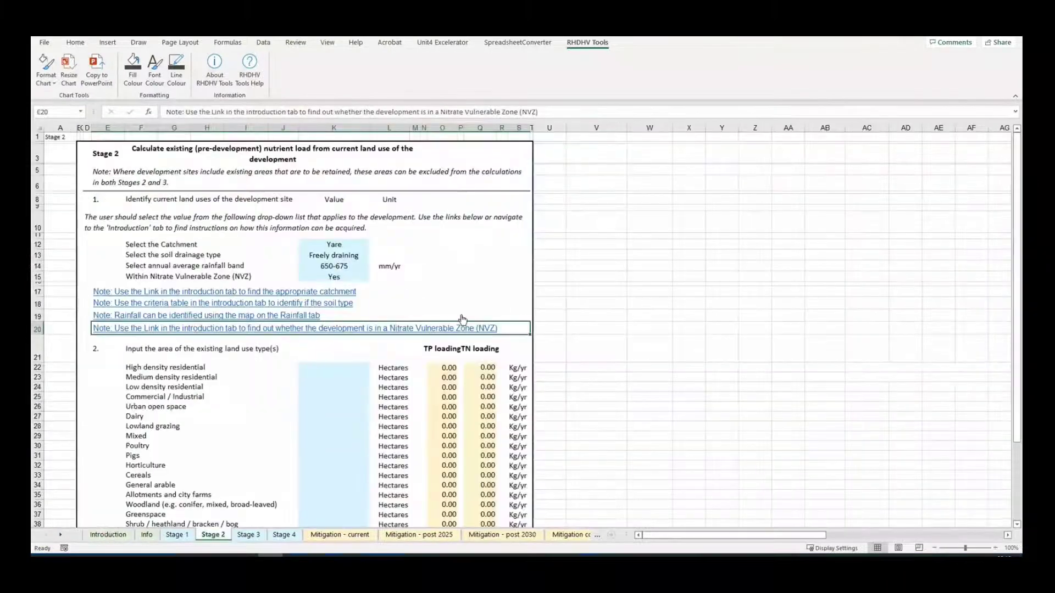
Enter 1 hectare of existing Cereals land use in K33 on Stage 2.
{"action": "scroll", "coordinate": [368, 353], "scroll_direction": "down", "scroll_amount": 3}
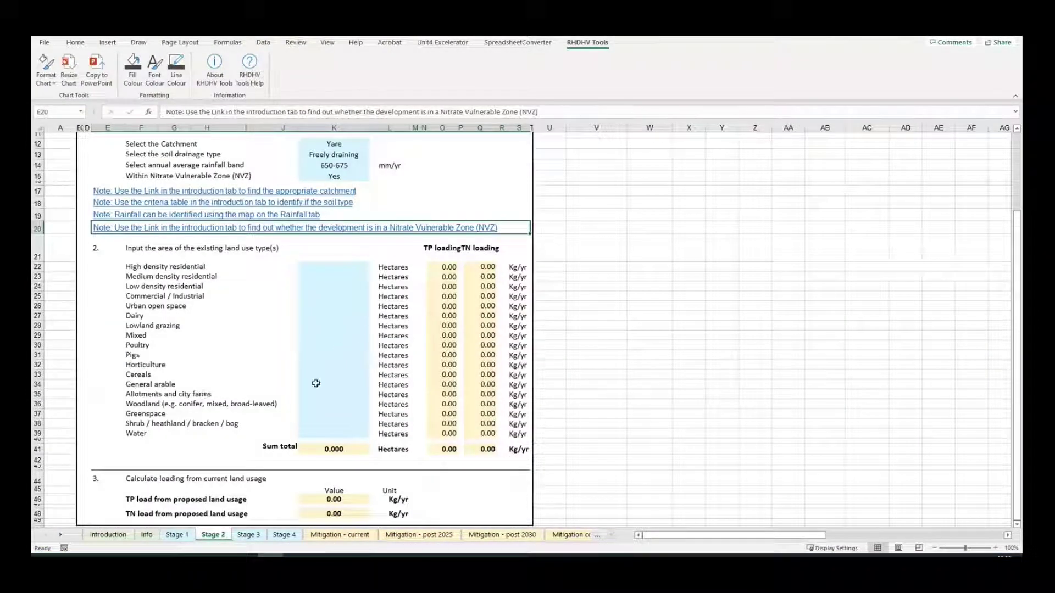
{"action": "left_click", "coordinate": [342, 383]}
{"action": "left_click", "coordinate": [337, 378]}
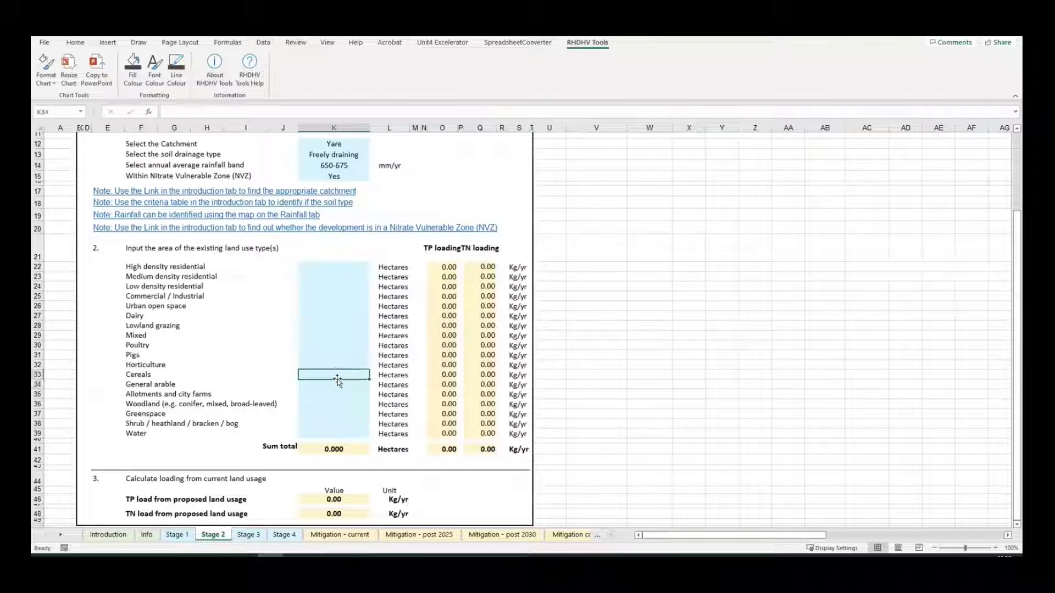
{"action": "type", "text": "1"}
{"action": "key", "text": "Return"}
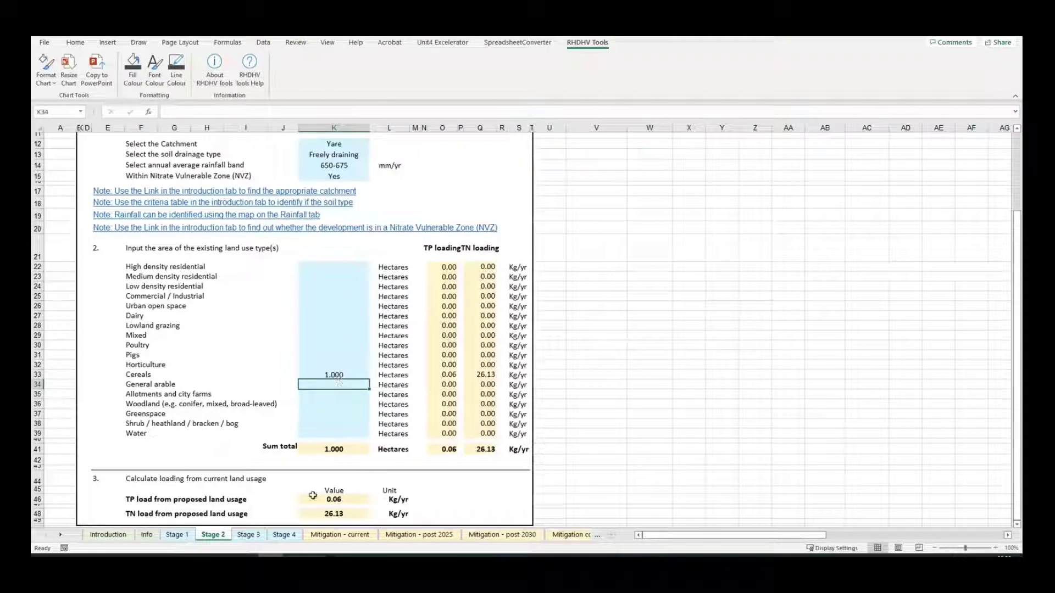
Enter 1 hectare of High intensity urban land in K10 on the Stage 3 sheet.
{"action": "left_click", "coordinate": [249, 535]}
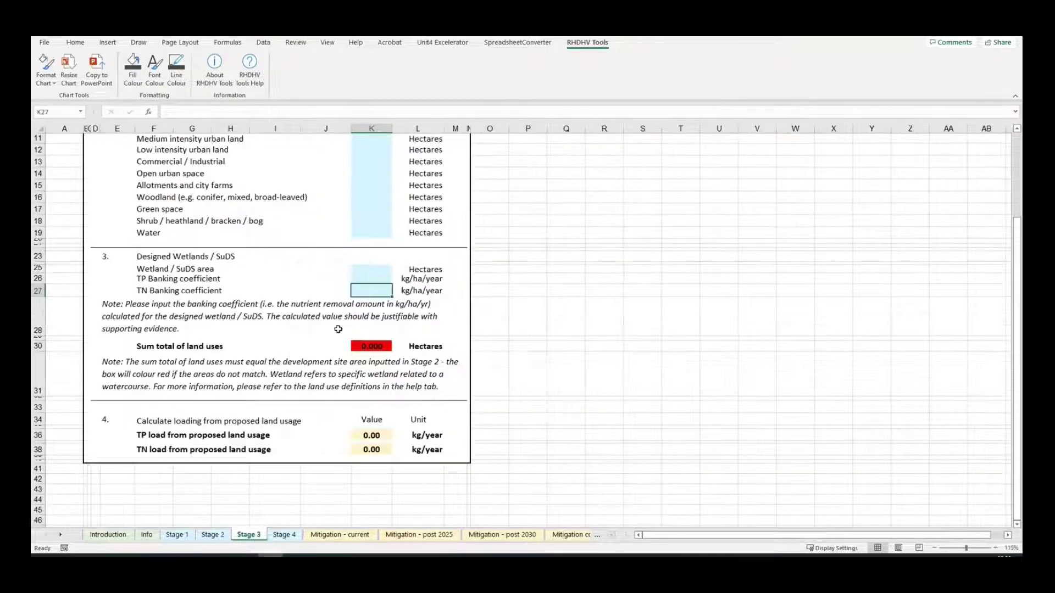
{"action": "scroll", "coordinate": [261, 334], "scroll_direction": "up", "scroll_amount": 3}
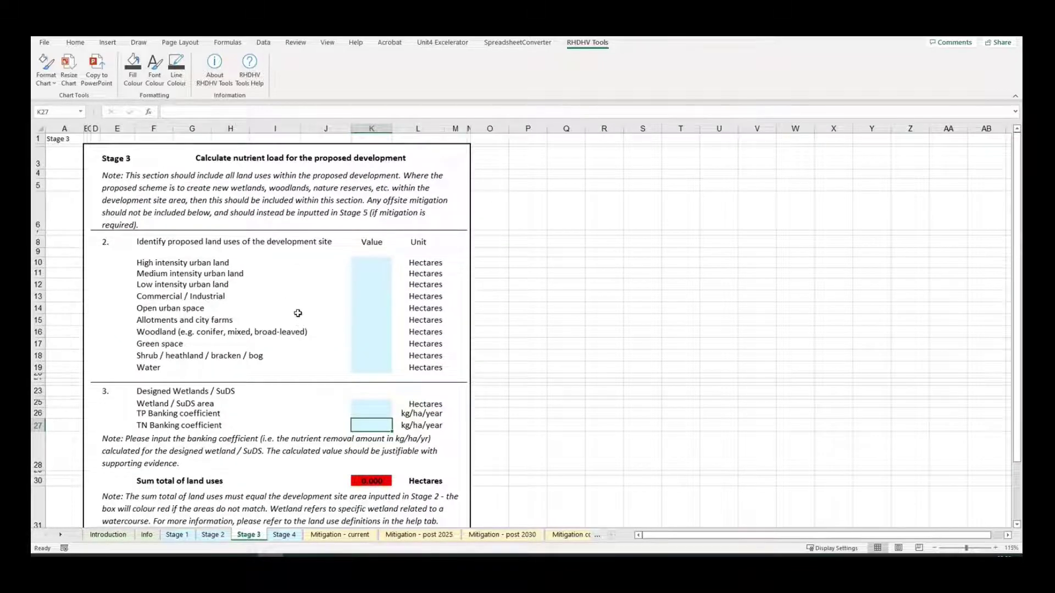
{"action": "left_click", "coordinate": [372, 264]}
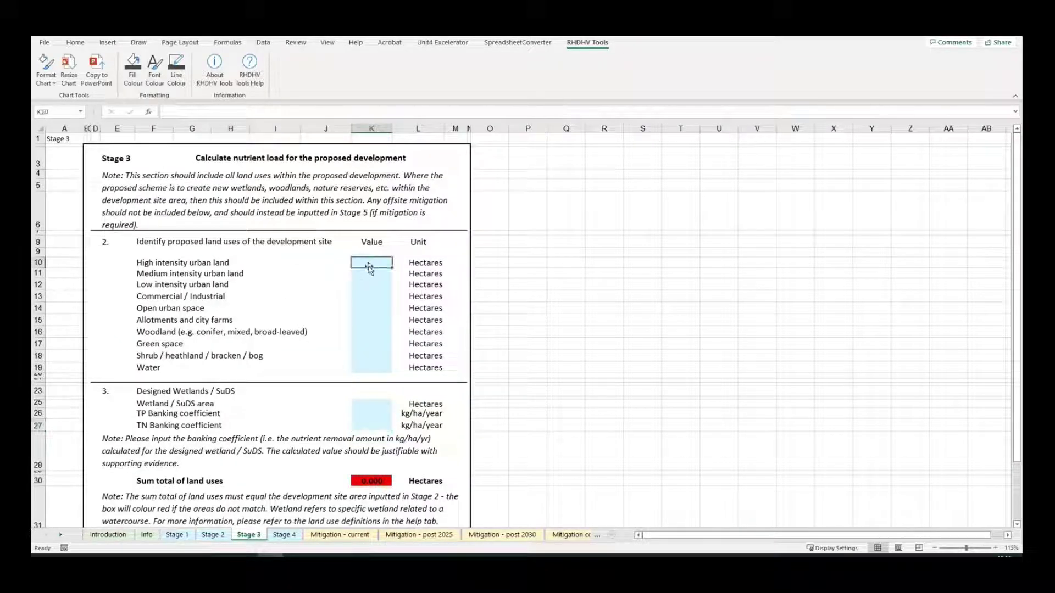
{"action": "type", "text": "1"}
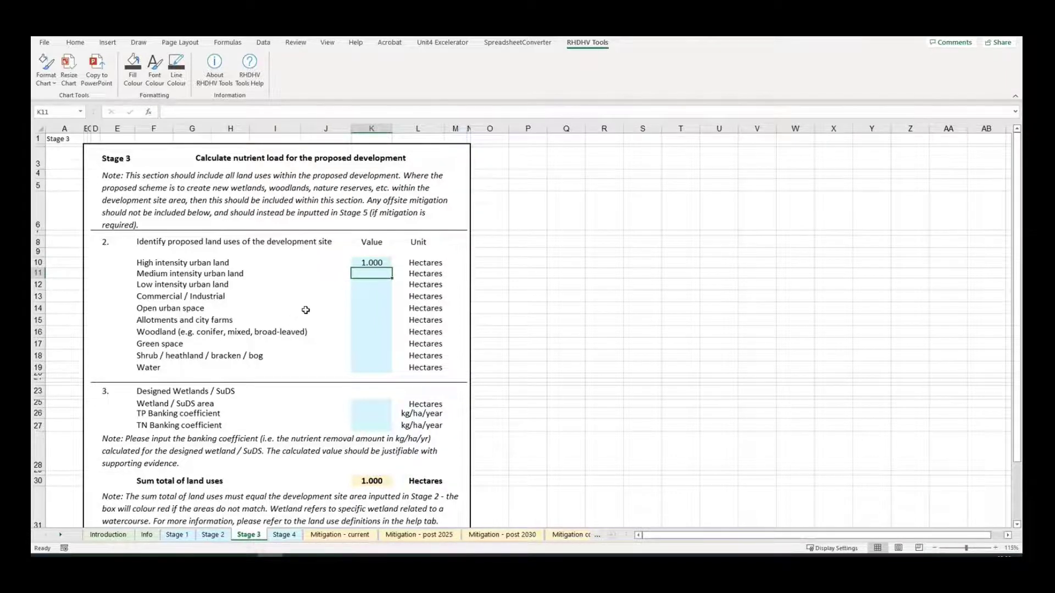
Check the sum total and resulting proposed loads of TP 0.89 and TN 9.33 kg/year.
{"action": "scroll", "coordinate": [318, 309], "scroll_direction": "down", "scroll_amount": 4}
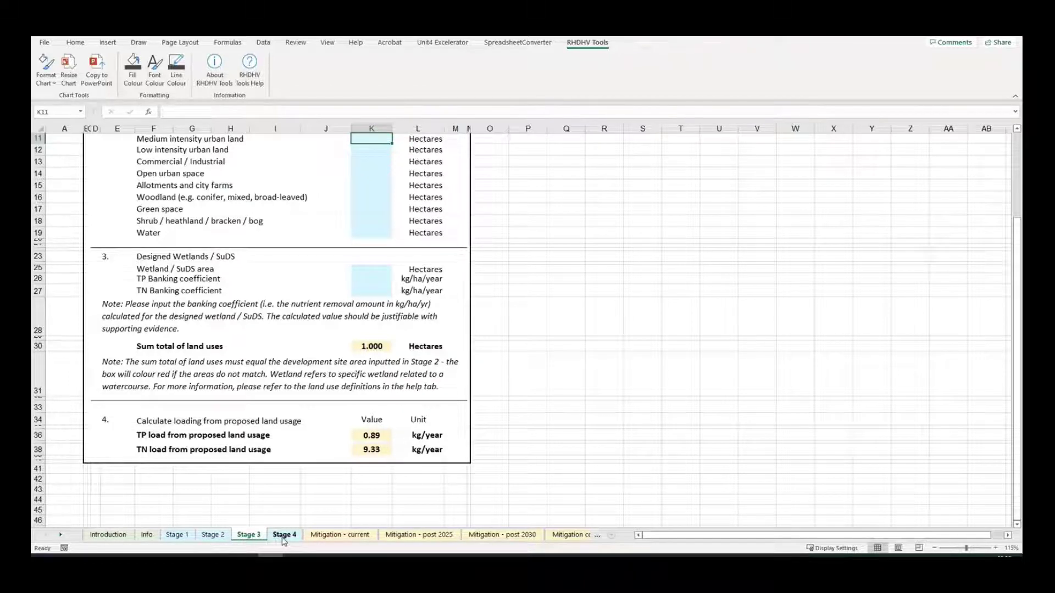
{"action": "scroll", "coordinate": [352, 364], "scroll_direction": "up", "scroll_amount": 2}
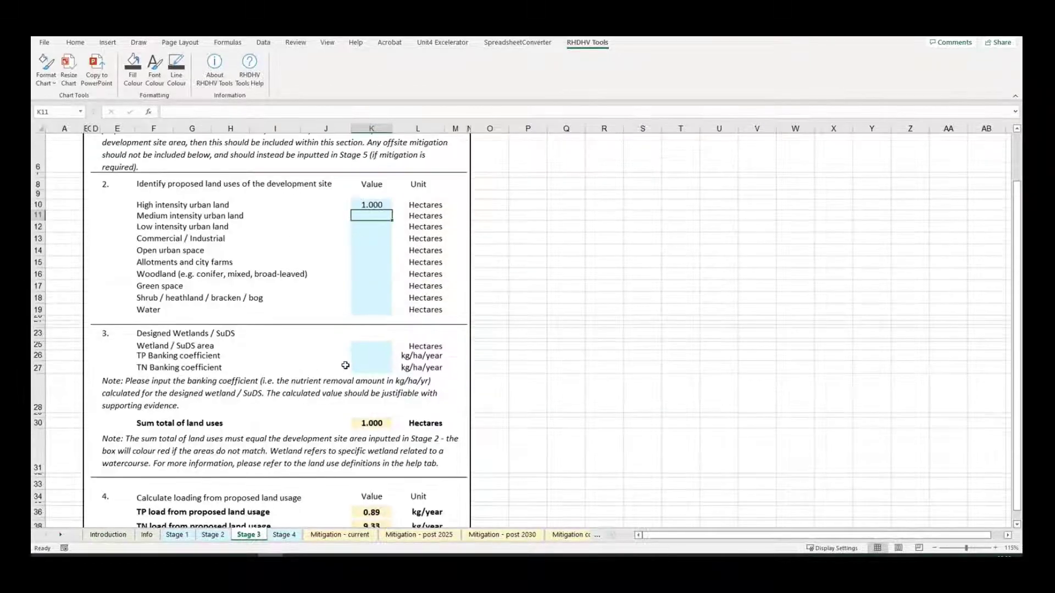
{"action": "left_click", "coordinate": [372, 348]}
{"action": "left_click", "coordinate": [372, 356]}
{"action": "left_click", "coordinate": [372, 367]}
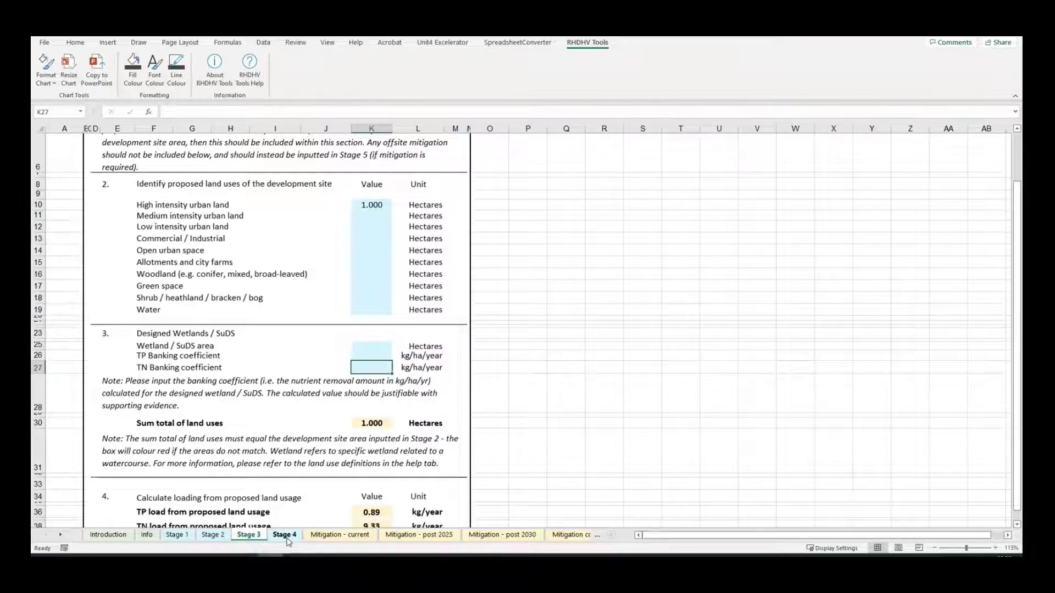
{"action": "scroll", "coordinate": [311, 444], "scroll_direction": "down", "scroll_amount": 2}
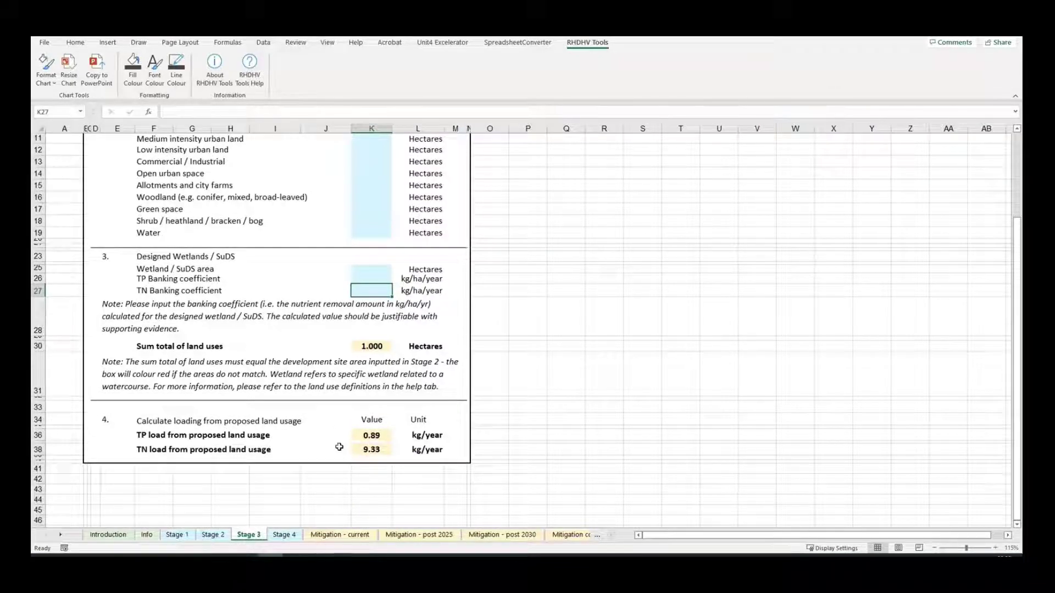
Review Stage 4 budgets: TP 2.64 (1.41 post-2030) and TN 25.40 (-3.13) kg/year, with mitigation verdicts.
{"action": "left_click", "coordinate": [284, 536]}
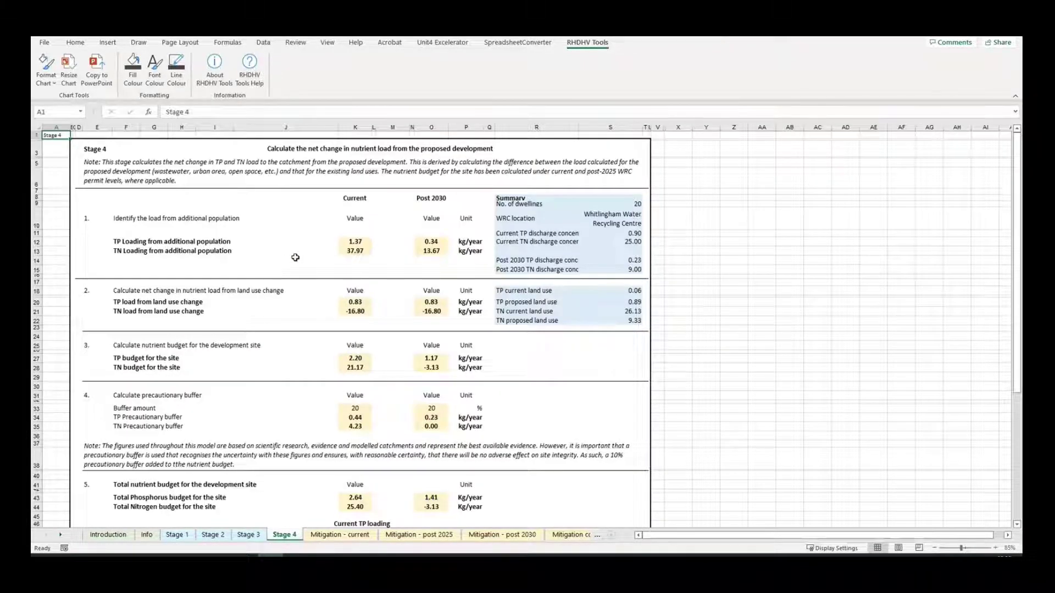
{"action": "scroll", "coordinate": [294, 230], "scroll_direction": "down", "scroll_amount": 1}
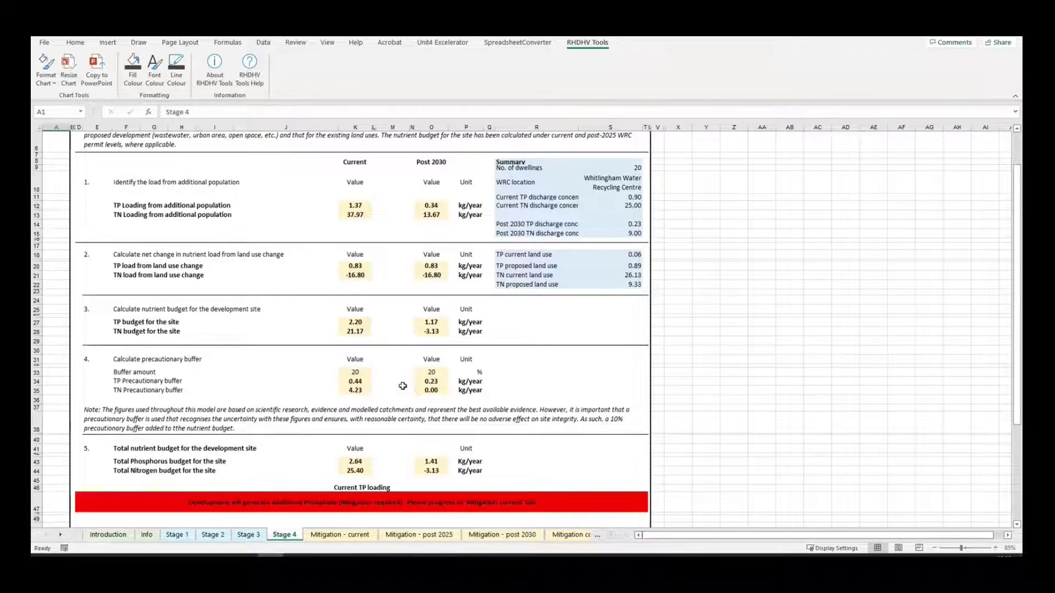
{"action": "scroll", "coordinate": [391, 358], "scroll_direction": "down", "scroll_amount": 2}
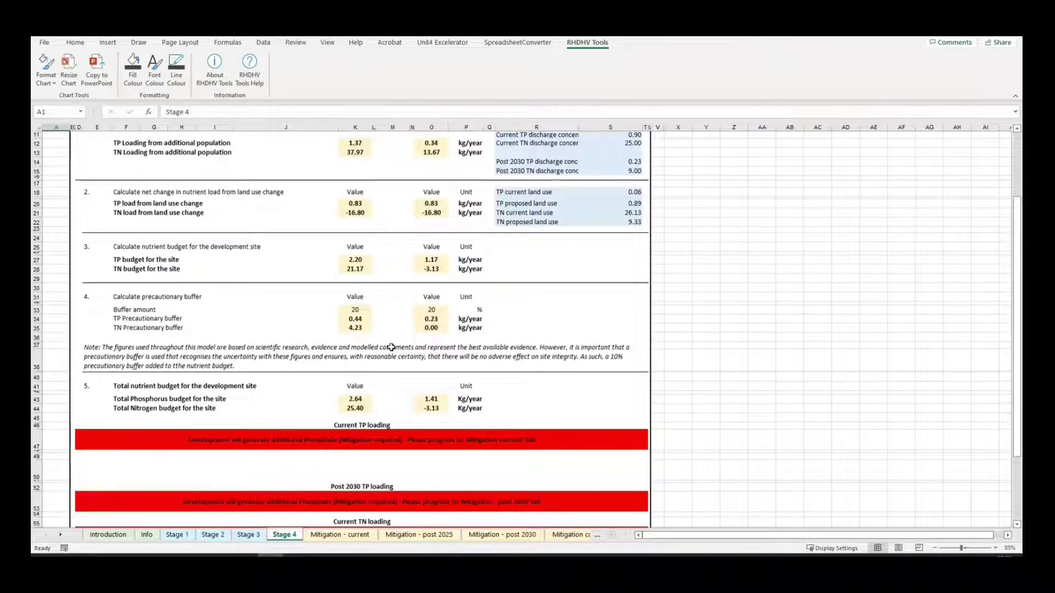
{"action": "scroll", "coordinate": [392, 323], "scroll_direction": "down", "scroll_amount": 2}
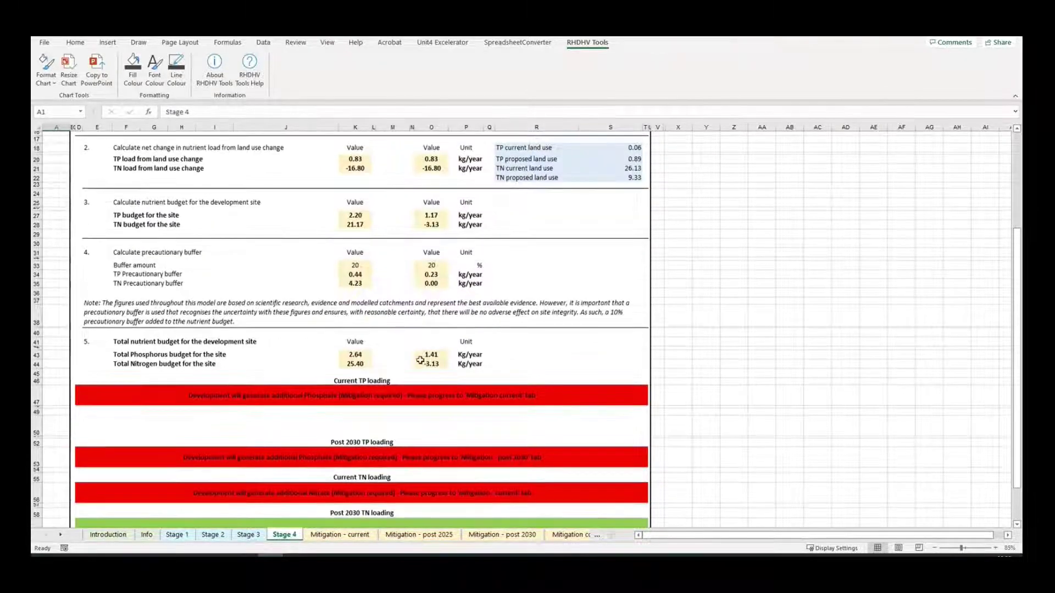
{"action": "scroll", "coordinate": [396, 336], "scroll_direction": "down", "scroll_amount": 2}
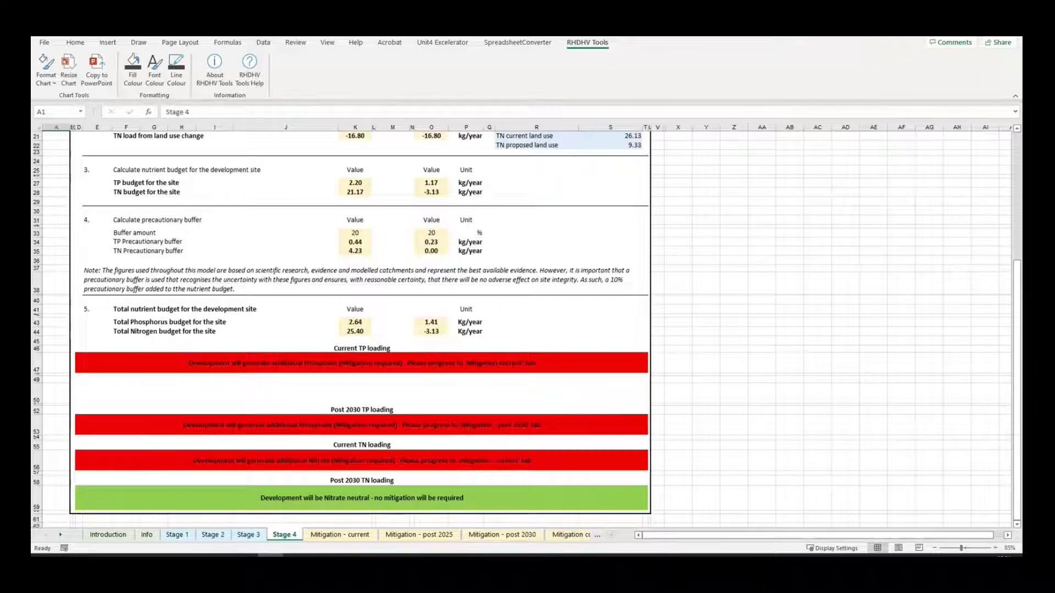
On Mitigation - current, set on-site mitigation to Yes and leave off-site at No.
{"action": "left_click", "coordinate": [340, 535]}
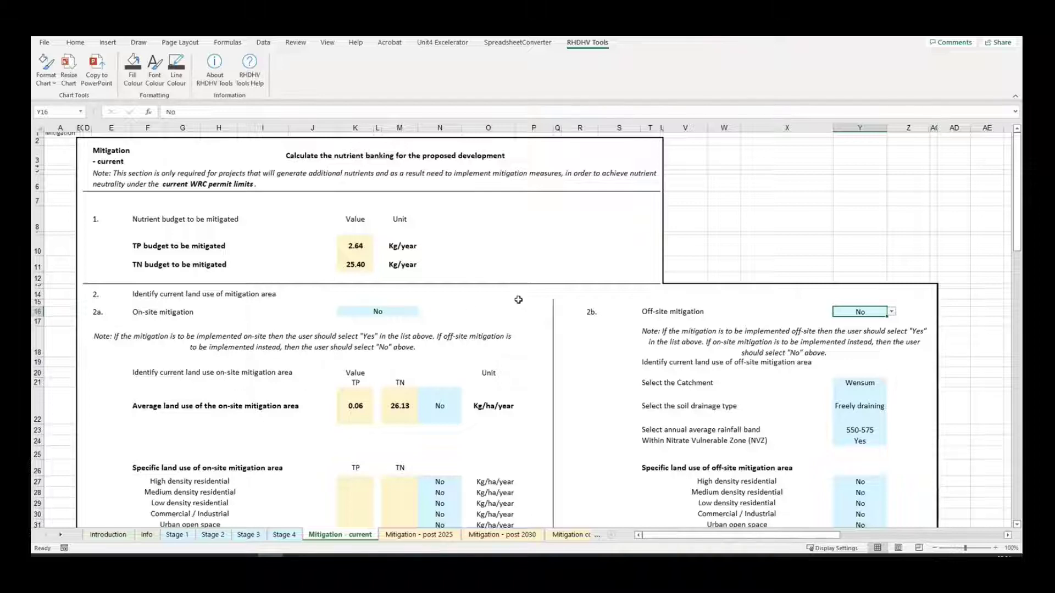
{"action": "scroll", "coordinate": [532, 291], "scroll_direction": "down", "scroll_amount": 1}
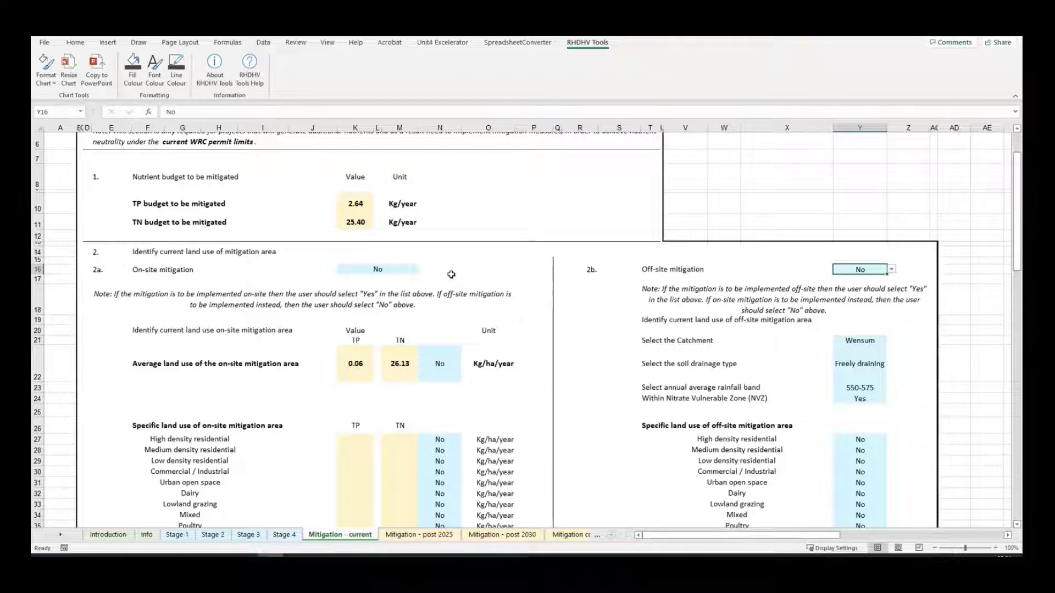
{"action": "left_click", "coordinate": [402, 269]}
{"action": "left_click", "coordinate": [422, 269]}
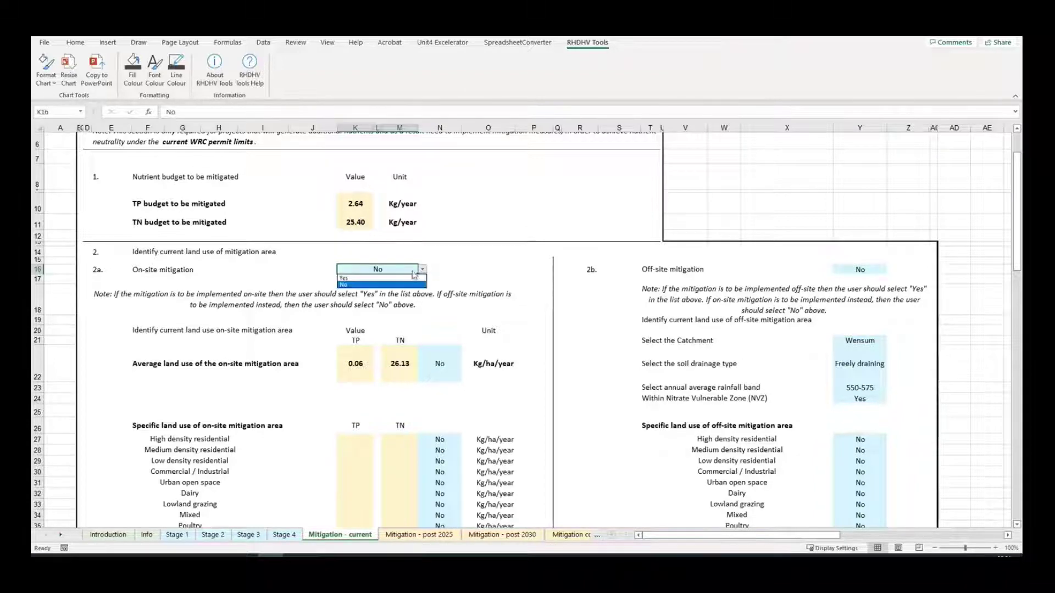
{"action": "left_click", "coordinate": [355, 276]}
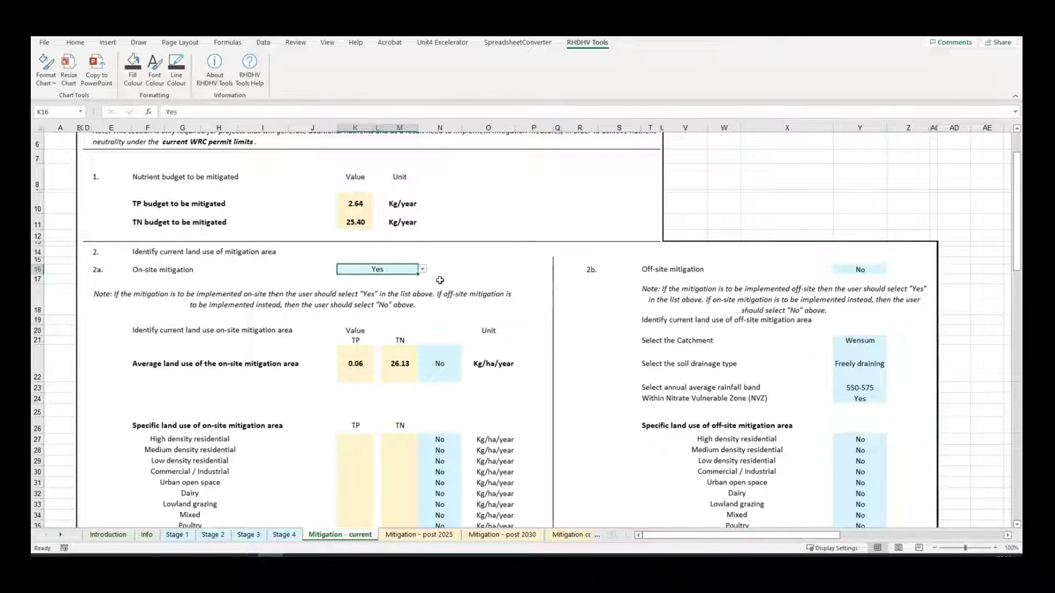
{"action": "left_click", "coordinate": [860, 269]}
{"action": "left_click", "coordinate": [891, 270]}
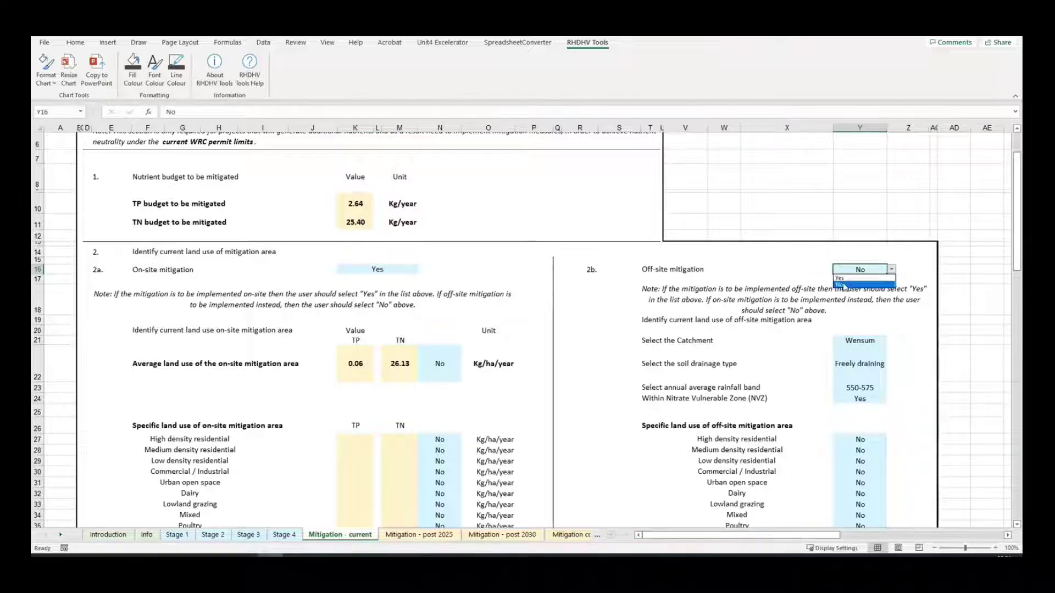
{"action": "left_click", "coordinate": [857, 286]}
Mark Cereals as the on-site area's current land use, giving TP 0.06 and TN 26.13.
{"action": "scroll", "coordinate": [476, 307], "scroll_direction": "down", "scroll_amount": 2}
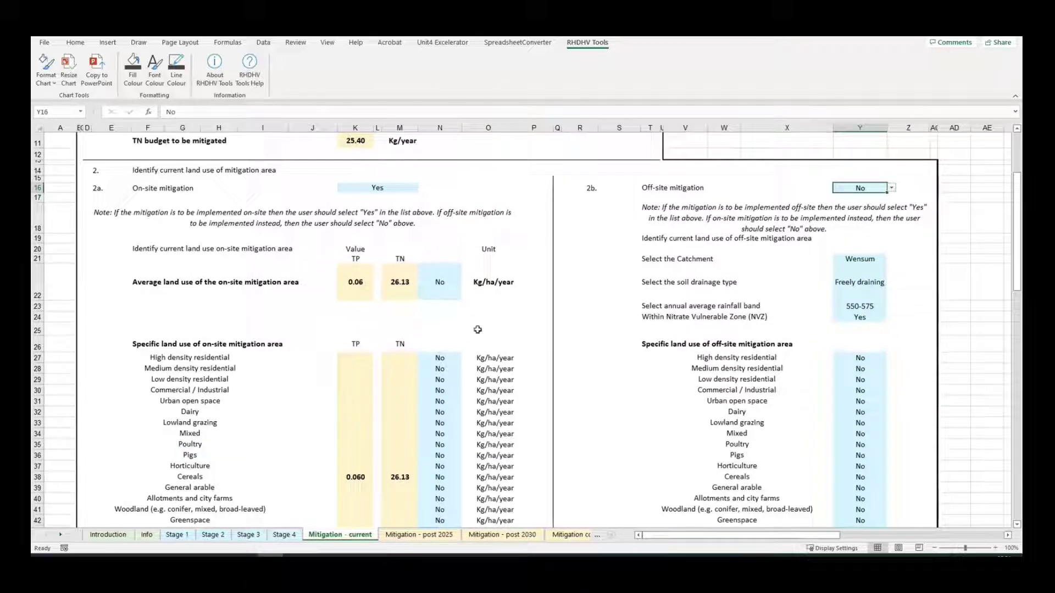
{"action": "scroll", "coordinate": [509, 314], "scroll_direction": "down", "scroll_amount": 2}
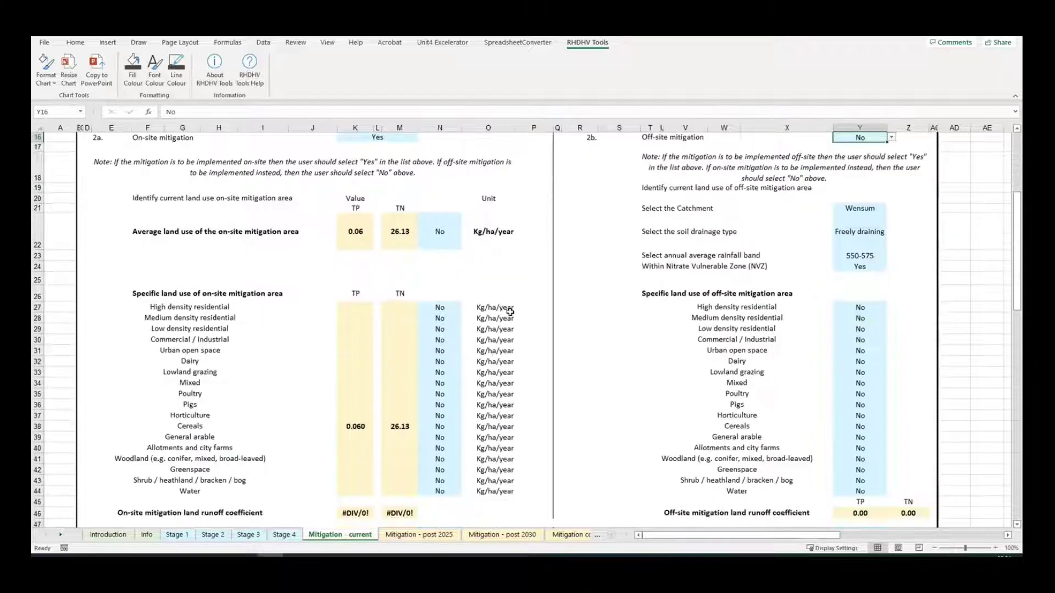
{"action": "left_click", "coordinate": [442, 427]}
{"action": "left_click", "coordinate": [466, 427]}
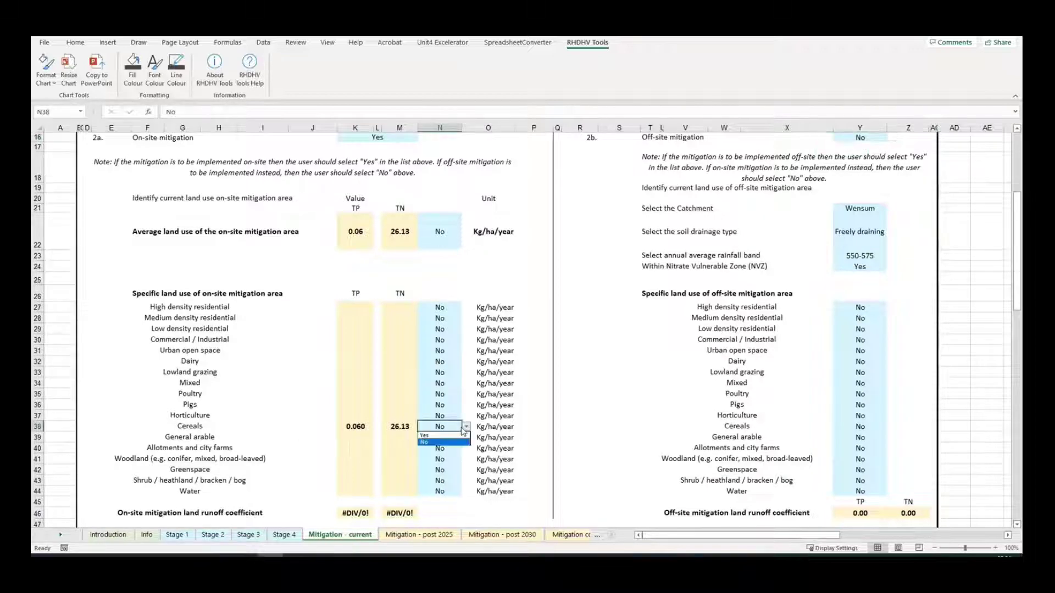
{"action": "left_click", "coordinate": [432, 435]}
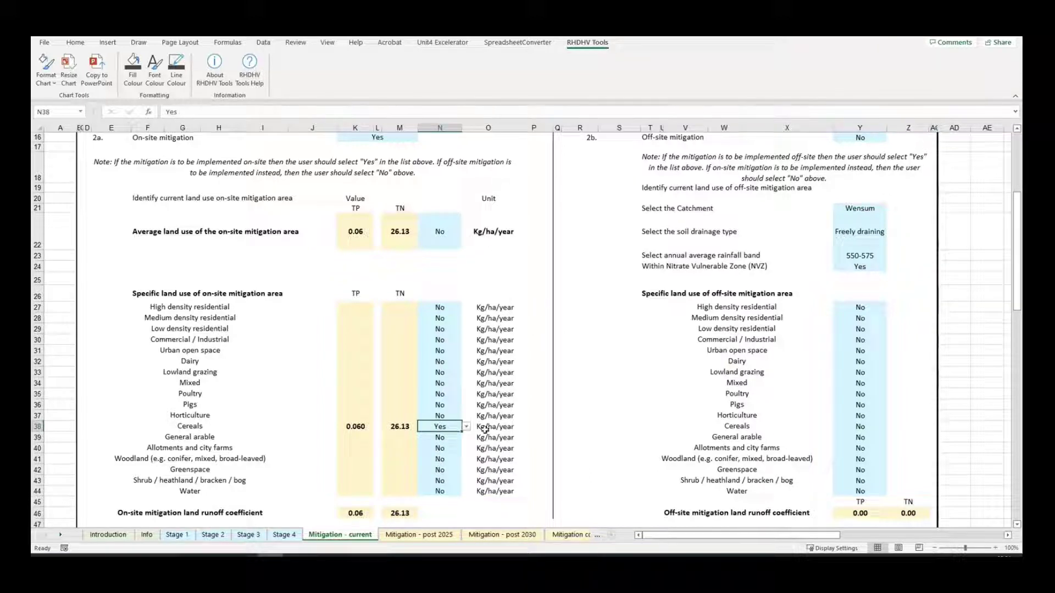
{"action": "left_click", "coordinate": [434, 237]}
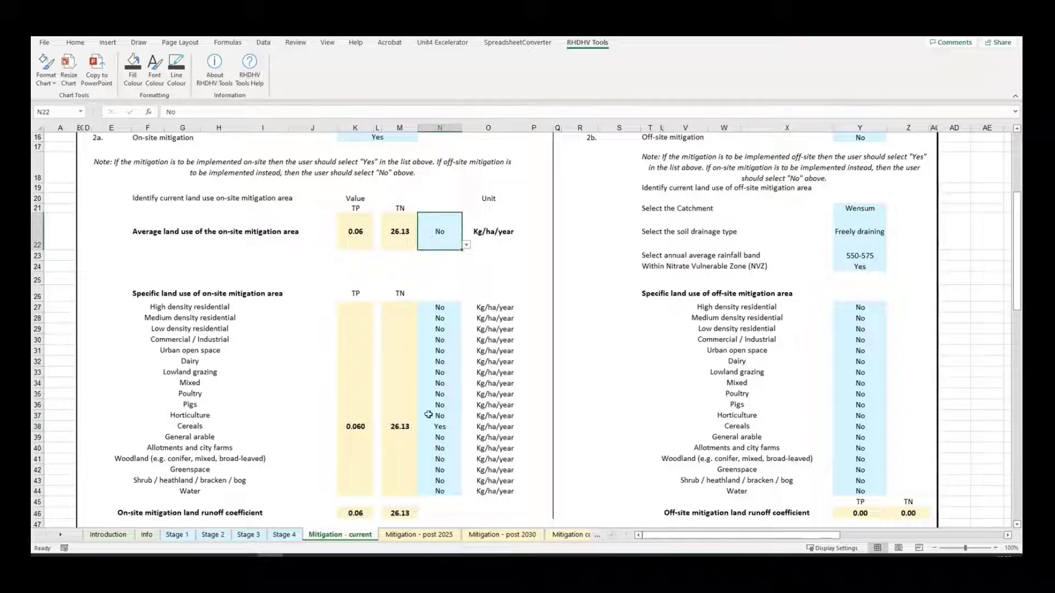
{"action": "scroll", "coordinate": [468, 290], "scroll_direction": "up", "scroll_amount": 2}
{"action": "left_click", "coordinate": [409, 192]}
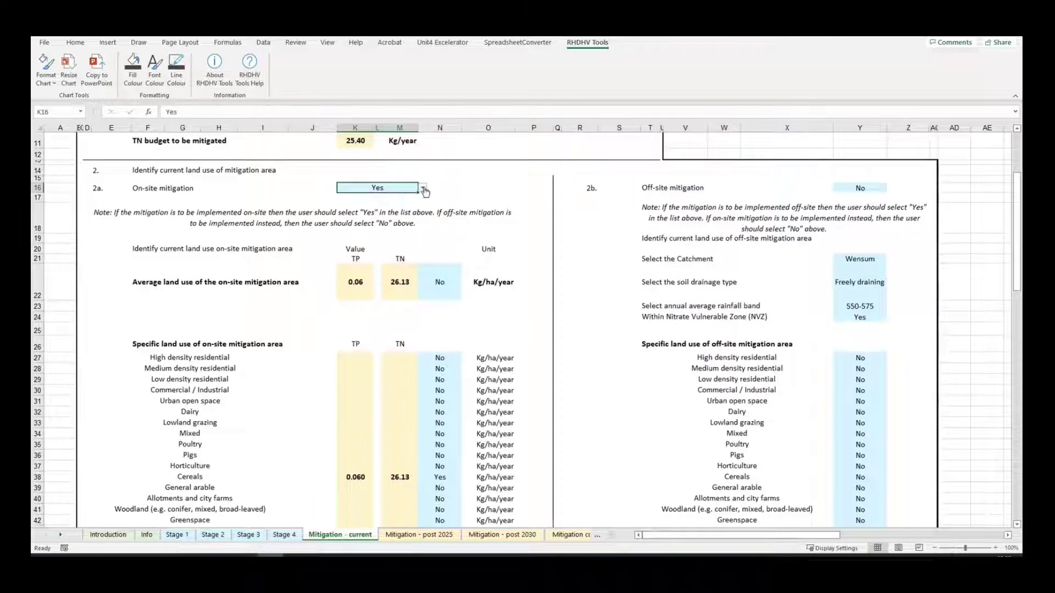
Switch on-site mitigation back to No and set off-site mitigation to Yes.
{"action": "left_click", "coordinate": [422, 187]}
{"action": "left_click", "coordinate": [396, 205]}
{"action": "left_click", "coordinate": [860, 188]}
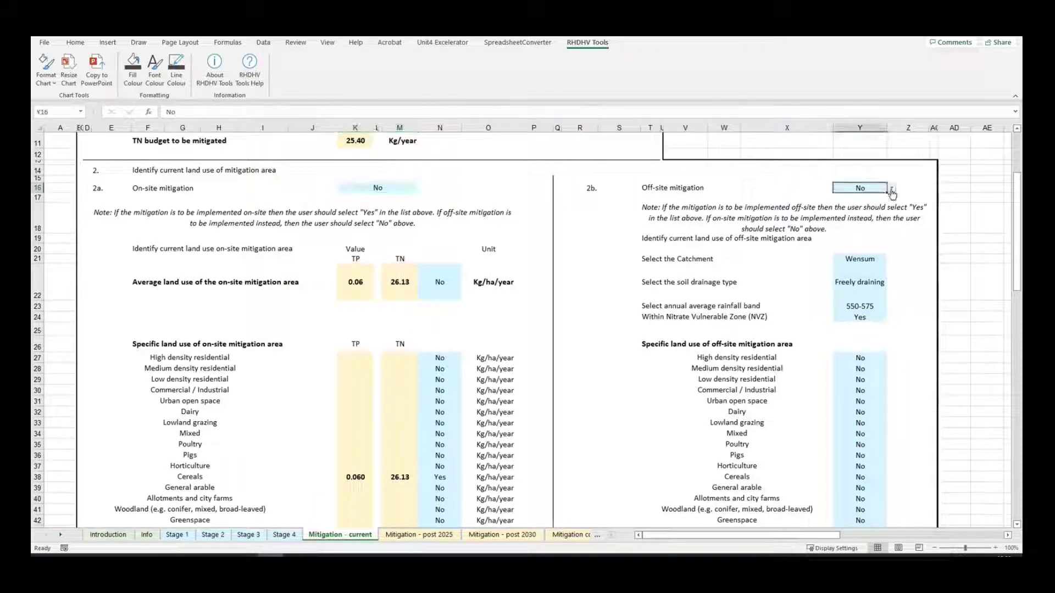
{"action": "left_click", "coordinate": [891, 188]}
{"action": "left_click", "coordinate": [855, 198]}
Mark Horticulture as the off-site area's current land use.
{"action": "scroll", "coordinate": [882, 380], "scroll_direction": "down", "scroll_amount": 2}
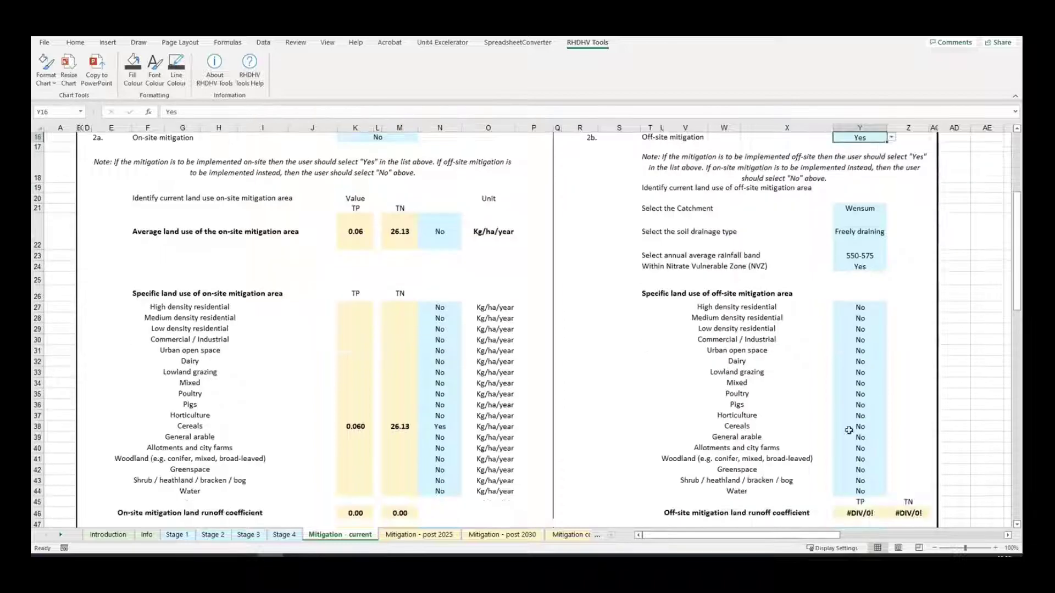
{"action": "left_click", "coordinate": [860, 415]}
{"action": "left_click", "coordinate": [891, 416]}
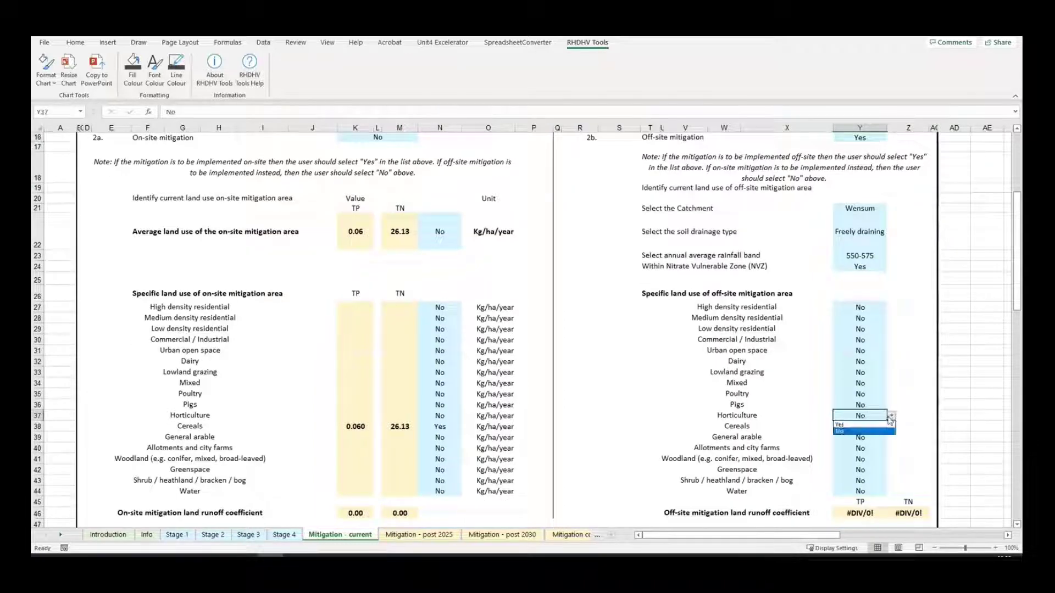
{"action": "left_click", "coordinate": [860, 425]}
Set the off-site catchment to Yare and the annual rainfall band to 650-675.
{"action": "scroll", "coordinate": [664, 389], "scroll_direction": "down", "scroll_amount": 2}
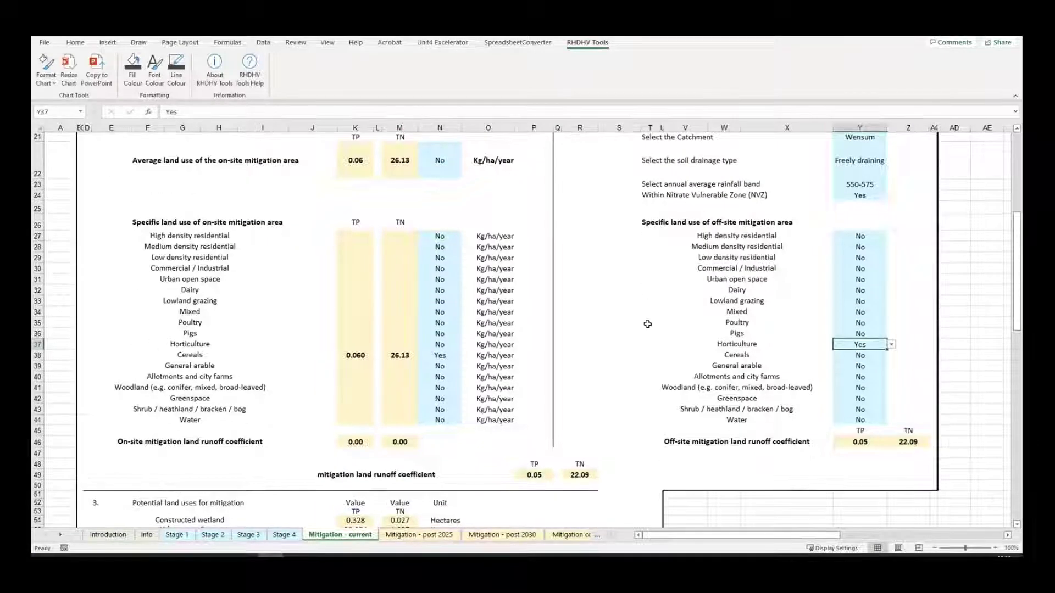
{"action": "scroll", "coordinate": [642, 321], "scroll_direction": "up", "scroll_amount": 2}
{"action": "left_click", "coordinate": [877, 212]}
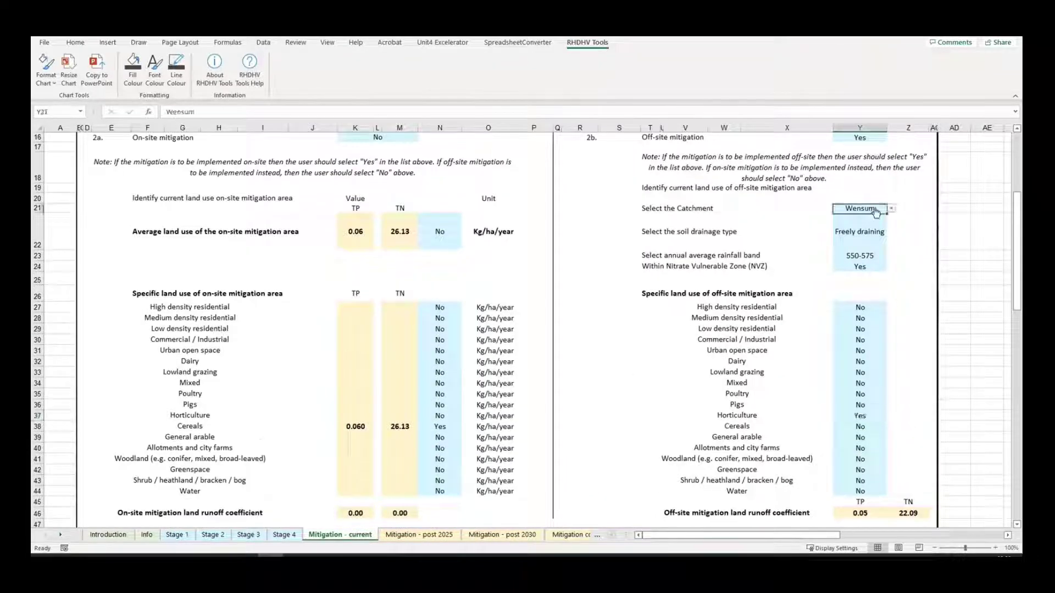
{"action": "left_click", "coordinate": [891, 208]}
{"action": "left_click", "coordinate": [864, 227]}
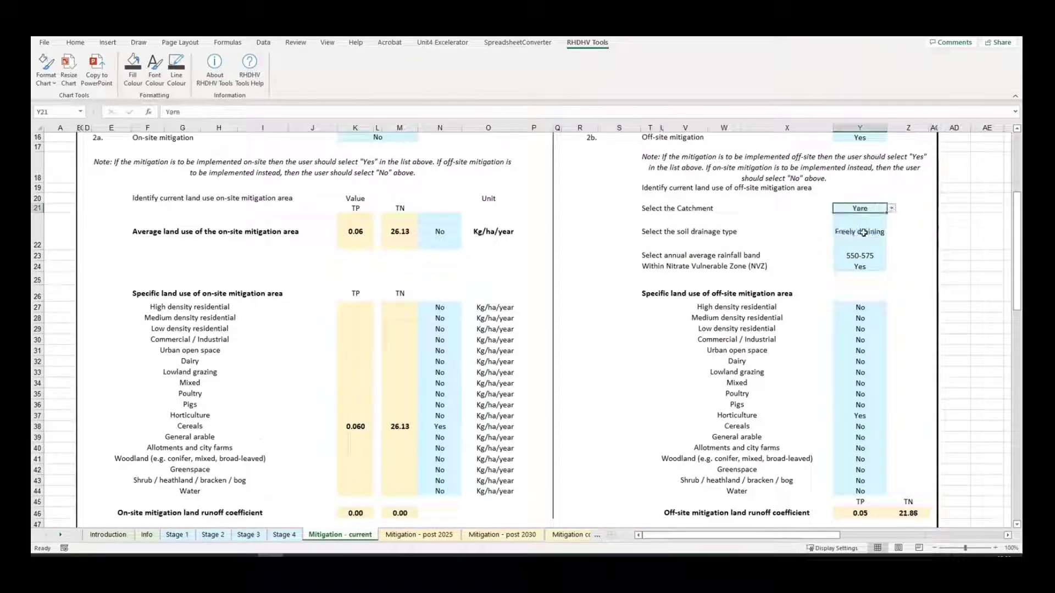
{"action": "left_click", "coordinate": [864, 244]}
{"action": "left_click", "coordinate": [863, 257]}
{"action": "left_click", "coordinate": [891, 257]}
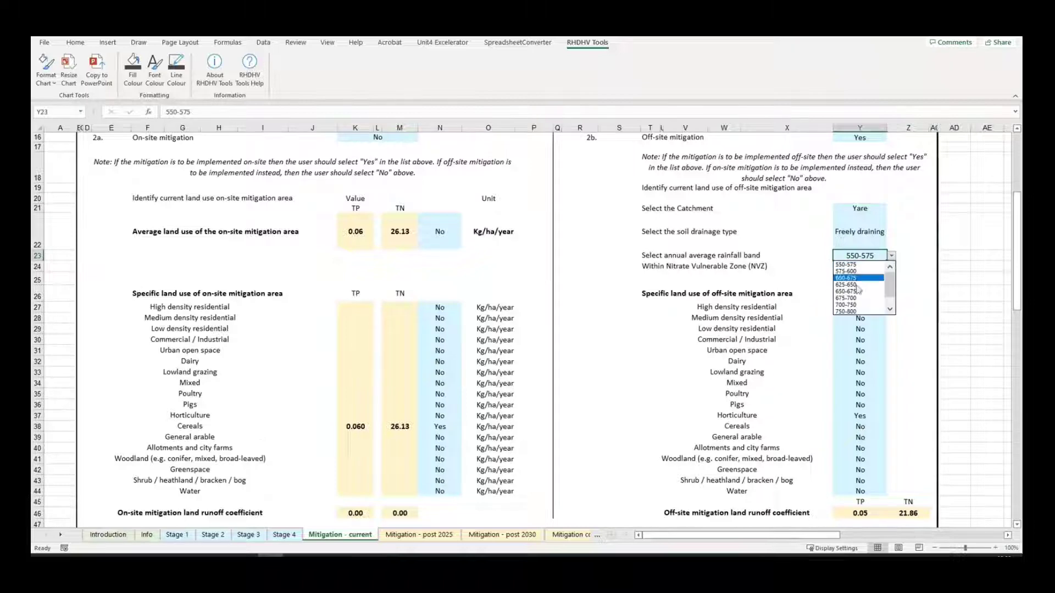
{"action": "left_click", "coordinate": [883, 269]}
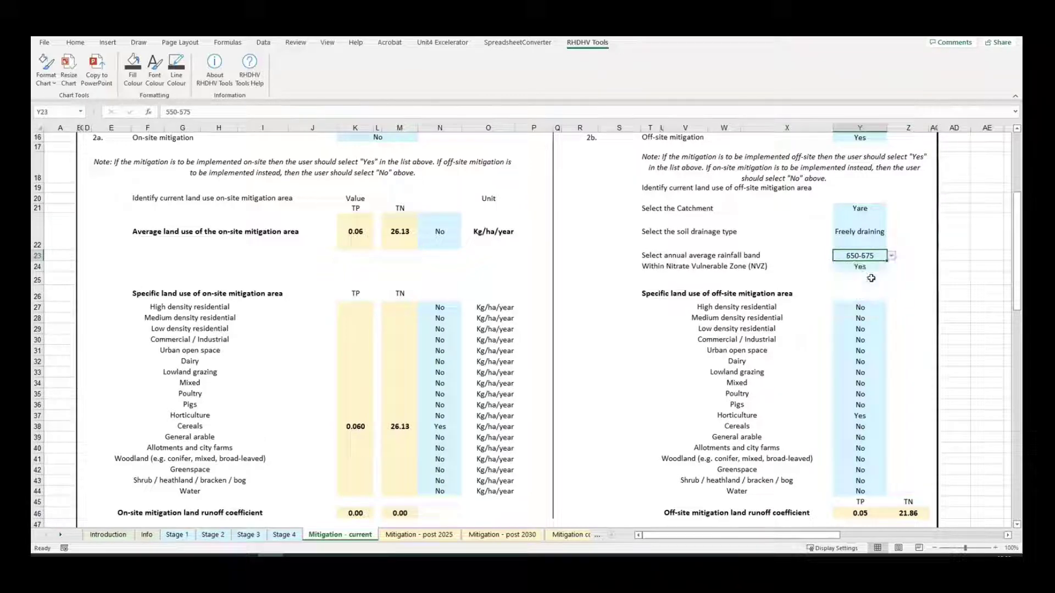
{"action": "scroll", "coordinate": [656, 351], "scroll_direction": "down", "scroll_amount": 2}
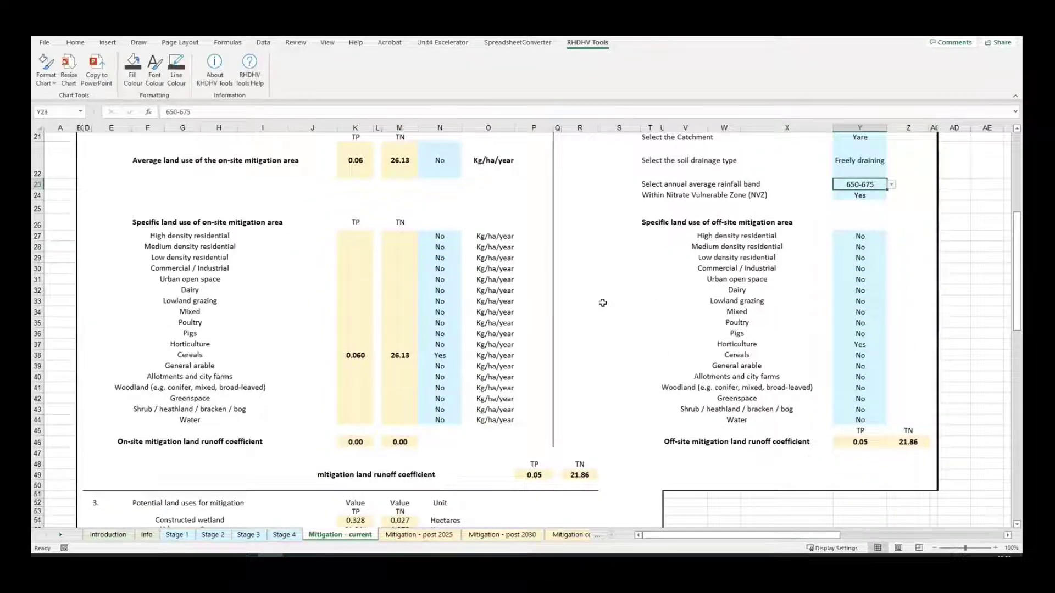
{"action": "scroll", "coordinate": [601, 302], "scroll_direction": "down", "scroll_amount": 6}
{"action": "scroll", "coordinate": [510, 301], "scroll_direction": "down", "scroll_amount": 1}
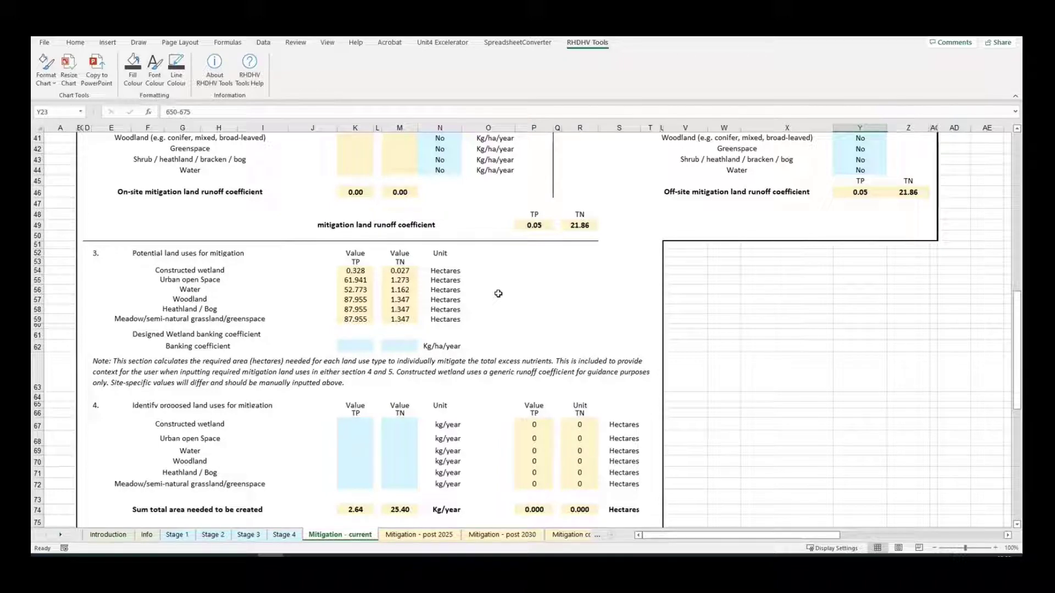
Offset 2 kg TP with constructed wetland and 0.64 kg TP with woodland in section 4.
{"action": "scroll", "coordinate": [483, 308], "scroll_direction": "down", "scroll_amount": 3}
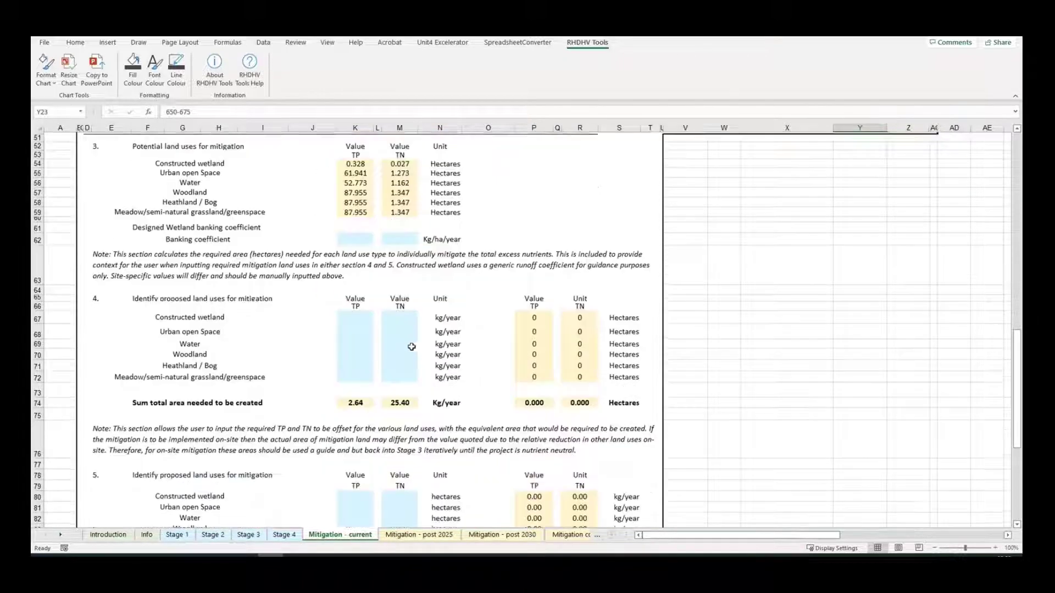
{"action": "left_click", "coordinate": [349, 314]}
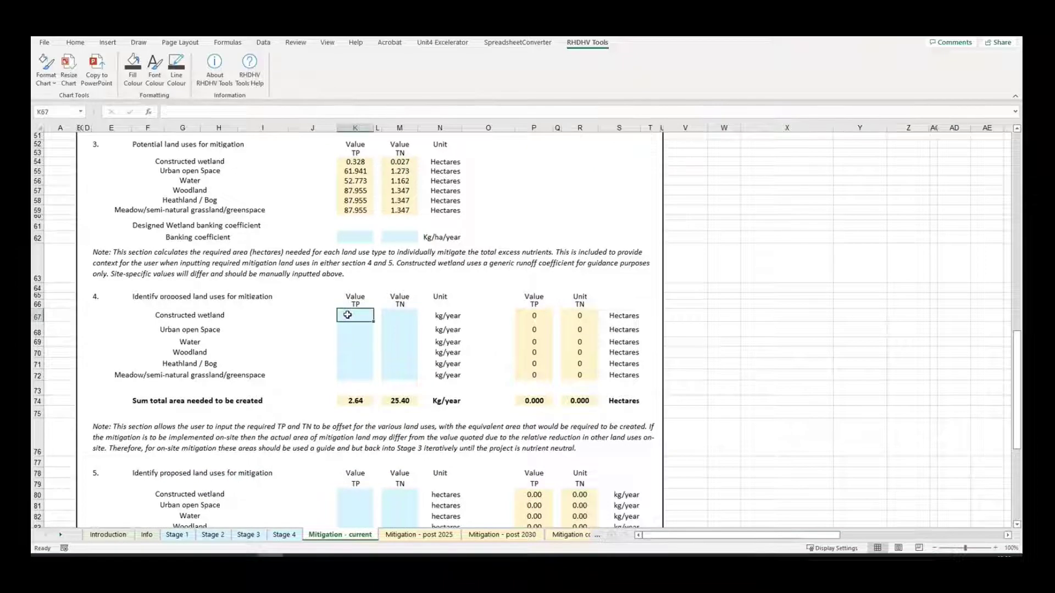
{"action": "type", "text": "2"}
{"action": "key", "text": "Return"}
{"action": "key", "text": "Down"}
{"action": "key", "text": "Down"}
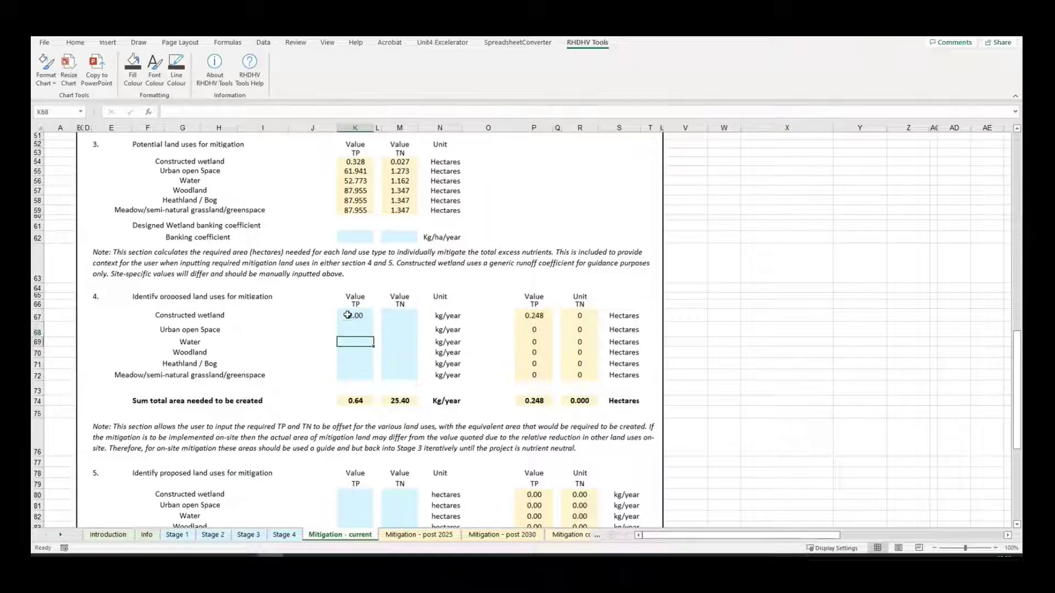
{"action": "type", "text": "0.64"}
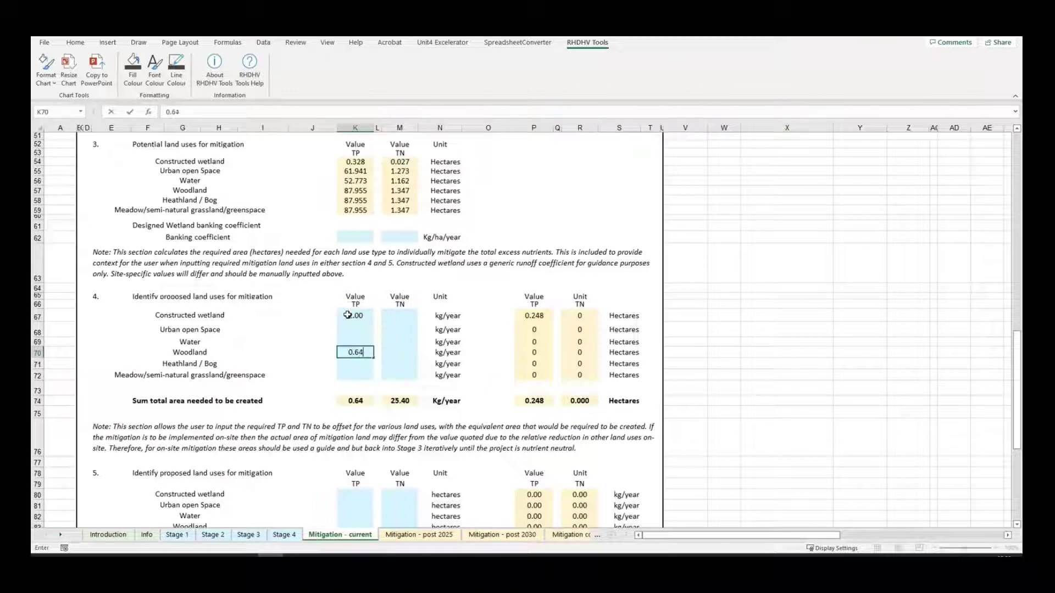
{"action": "key", "text": "Return"}
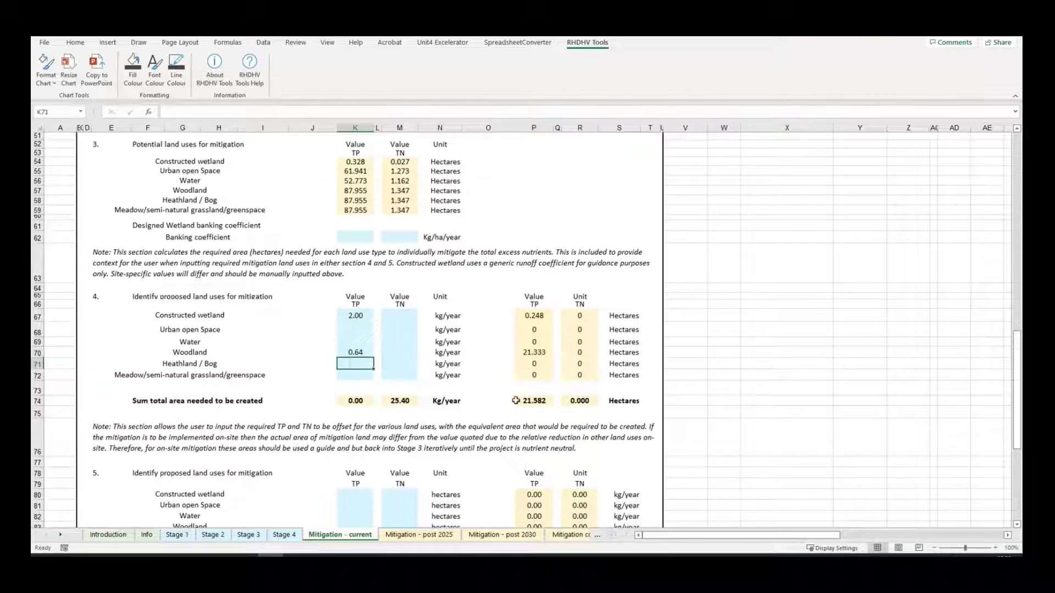
{"action": "left_click", "coordinate": [350, 238]}
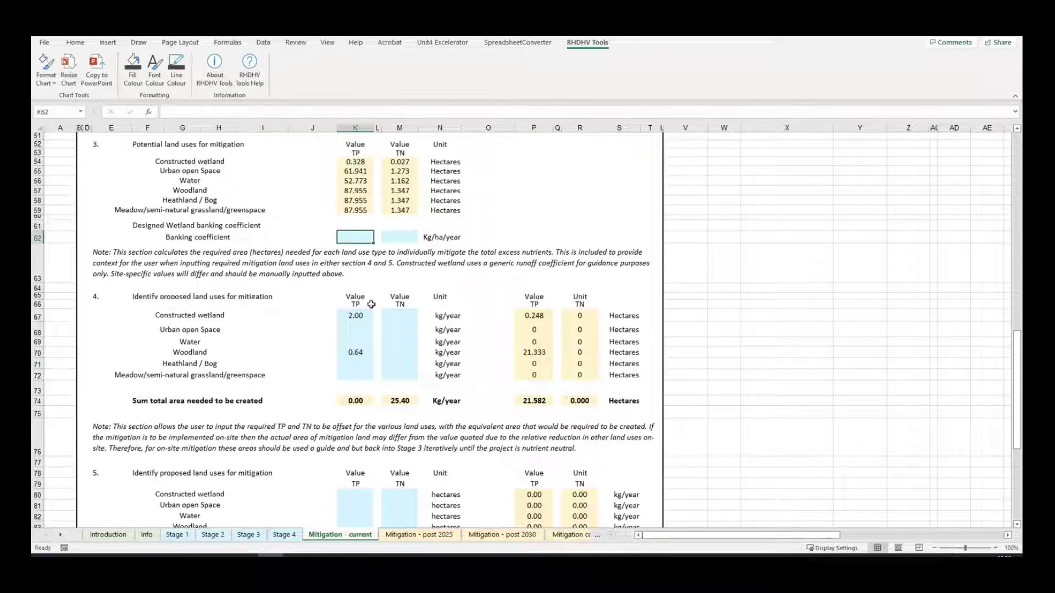
Propose 20 hectares of Woodland in section 5, offsetting 0.60 kg/year TP.
{"action": "scroll", "coordinate": [363, 330], "scroll_direction": "down", "scroll_amount": 3}
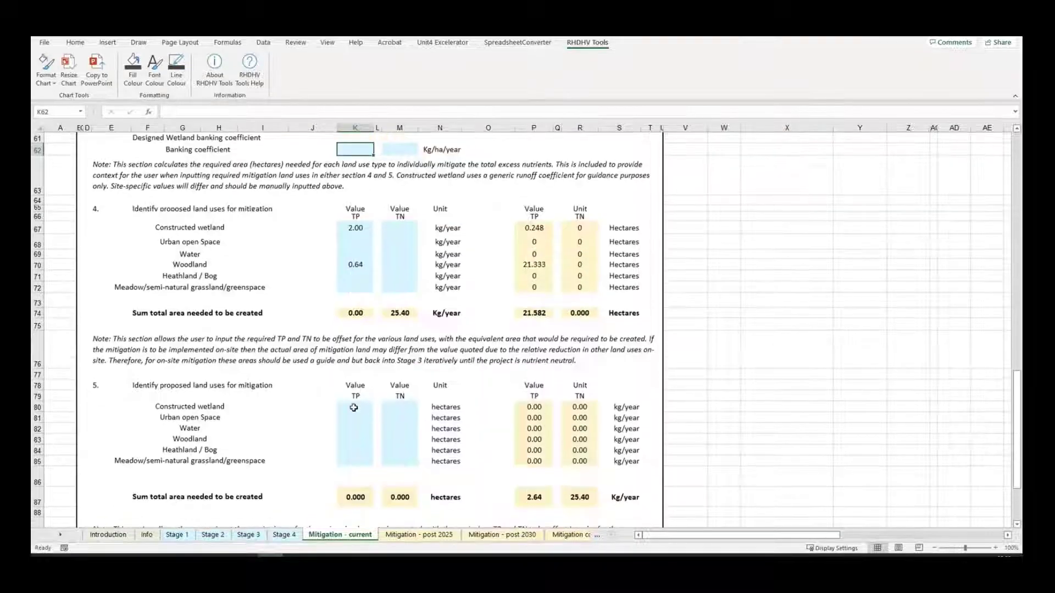
{"action": "left_click", "coordinate": [356, 441]}
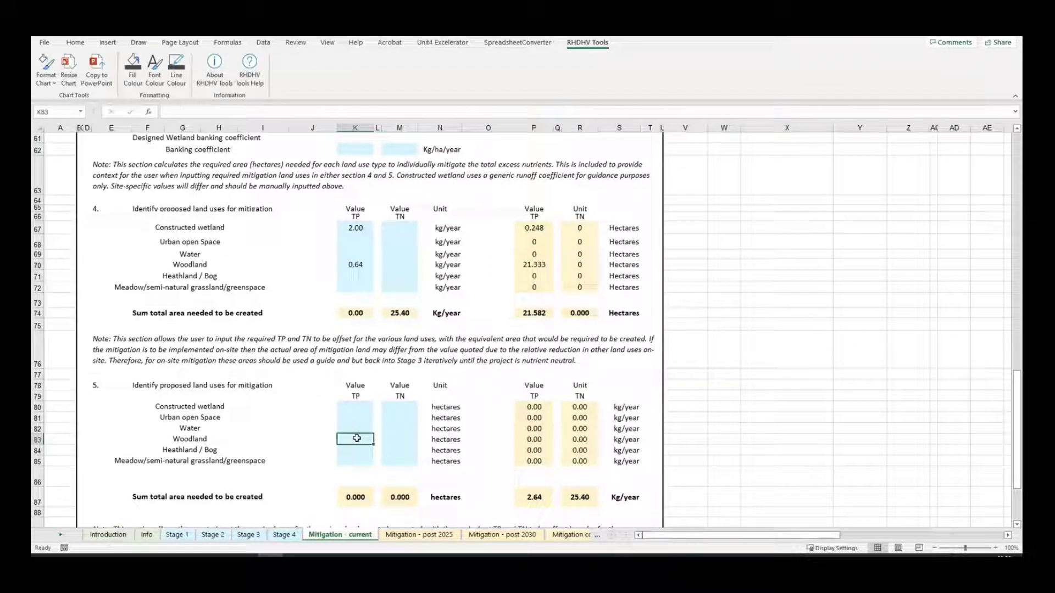
{"action": "type", "text": "20.000"}
{"action": "key", "text": "Return"}
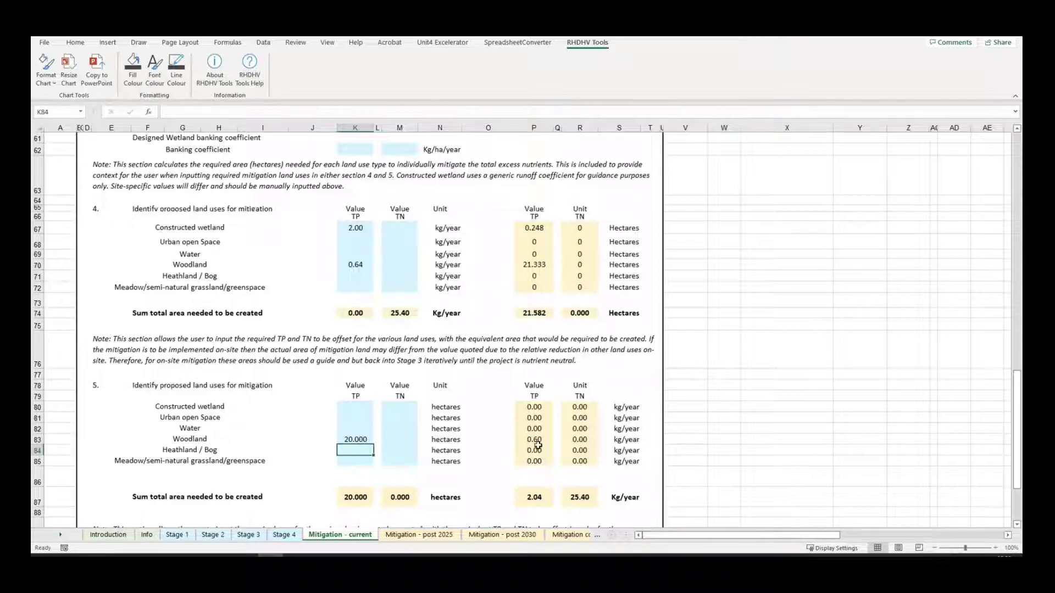
{"action": "scroll", "coordinate": [456, 418], "scroll_direction": "down", "scroll_amount": 2}
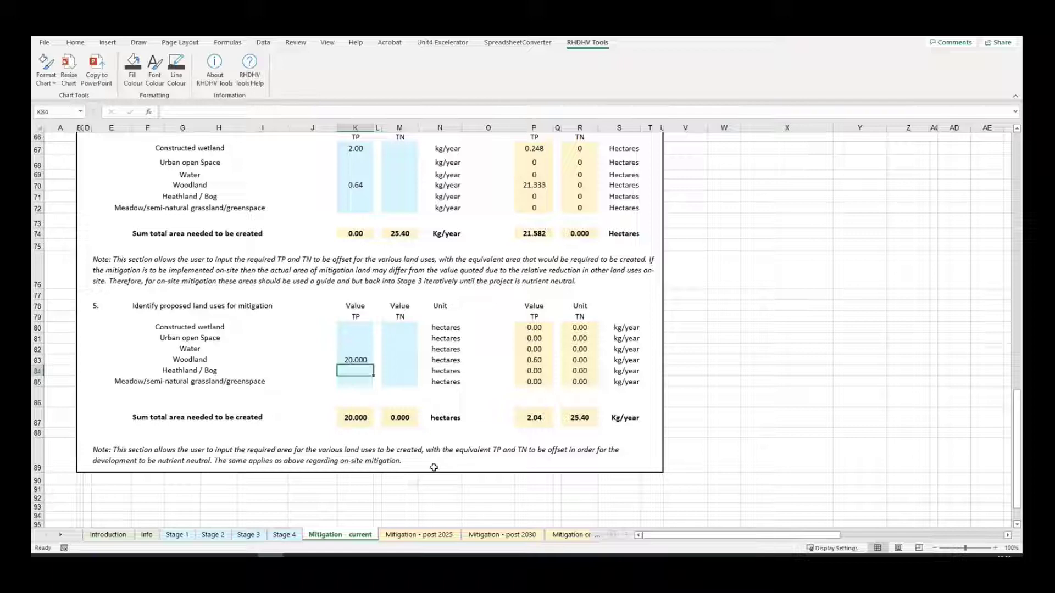
Review post 2025, post 2030 and comparison sheets, ending on Zero value Calc (0.4 TP, 10.4 TN dwellings).
{"action": "left_click", "coordinate": [422, 535]}
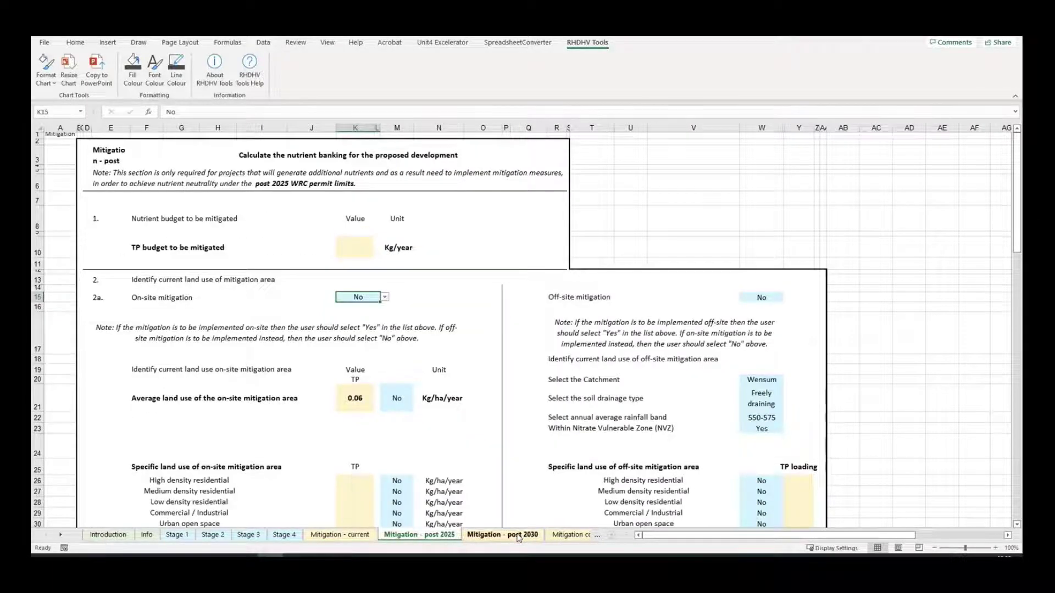
{"action": "left_click", "coordinate": [513, 533]}
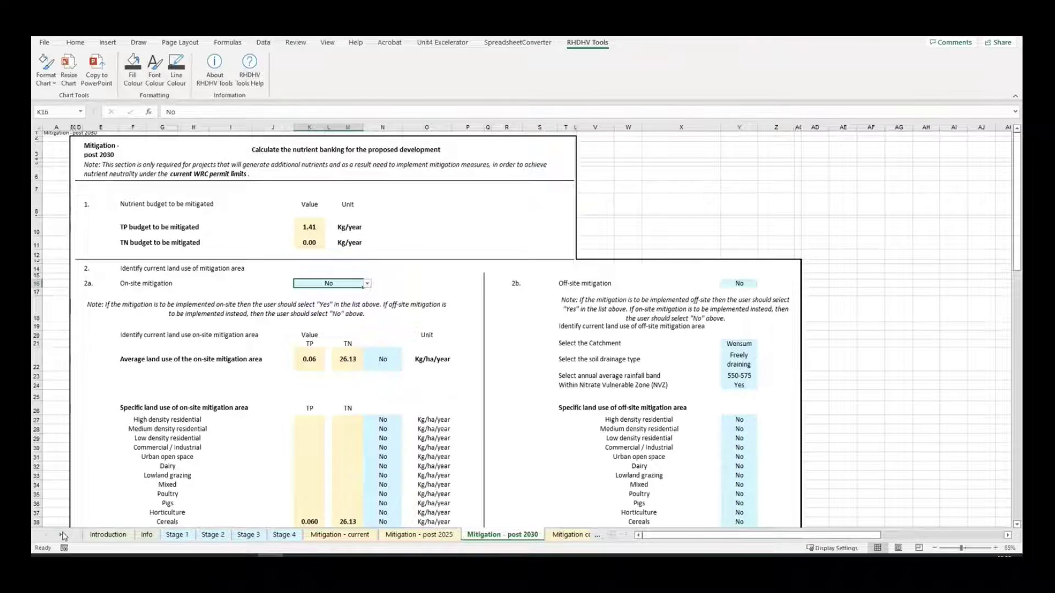
{"action": "scroll", "coordinate": [173, 536], "scroll_direction": "down", "scroll_amount": 4}
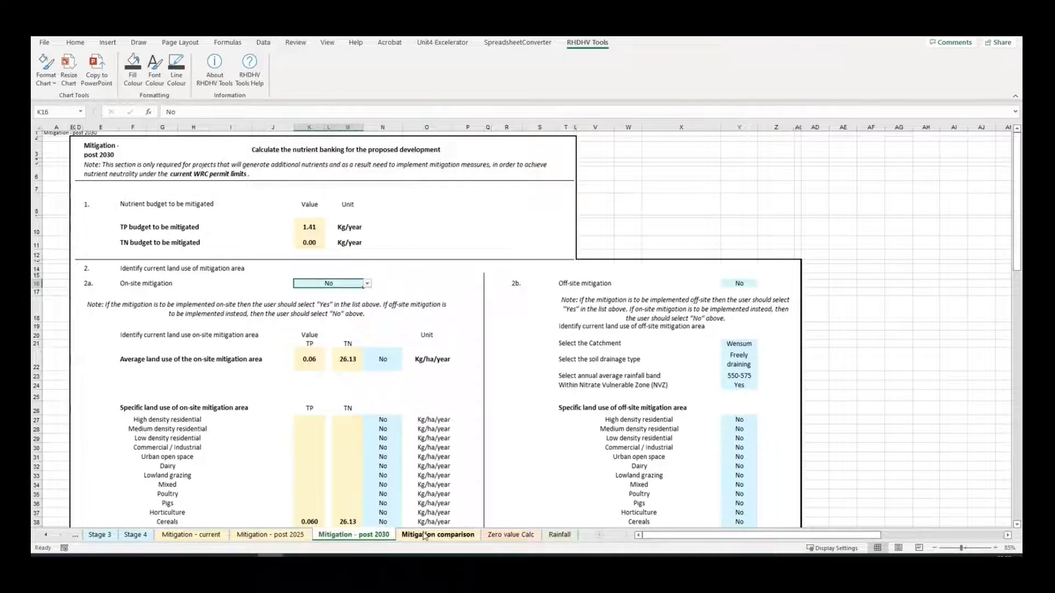
{"action": "left_click", "coordinate": [424, 536]}
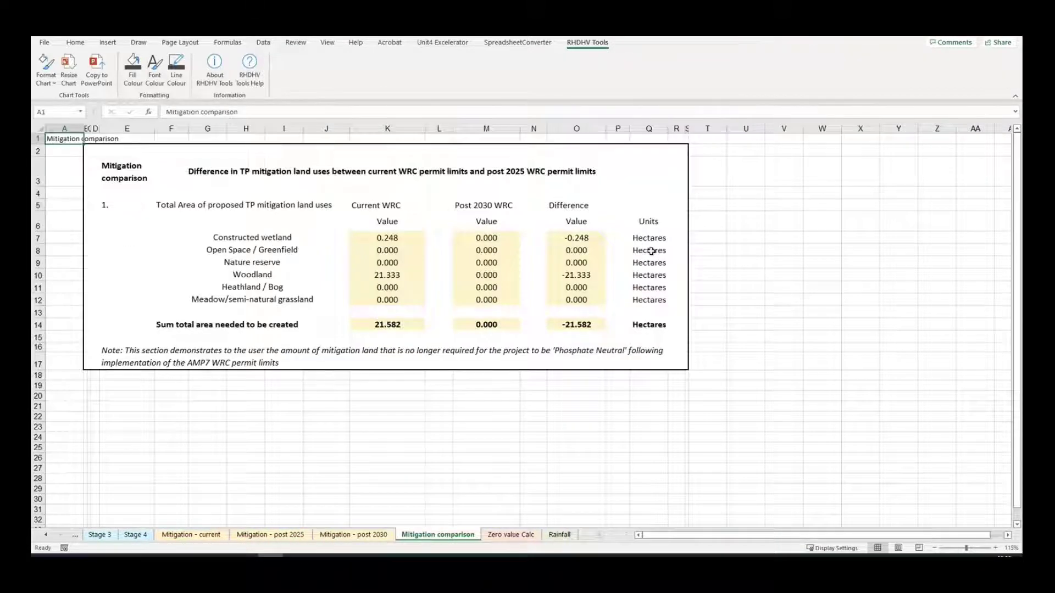
{"action": "left_click", "coordinate": [522, 537]}
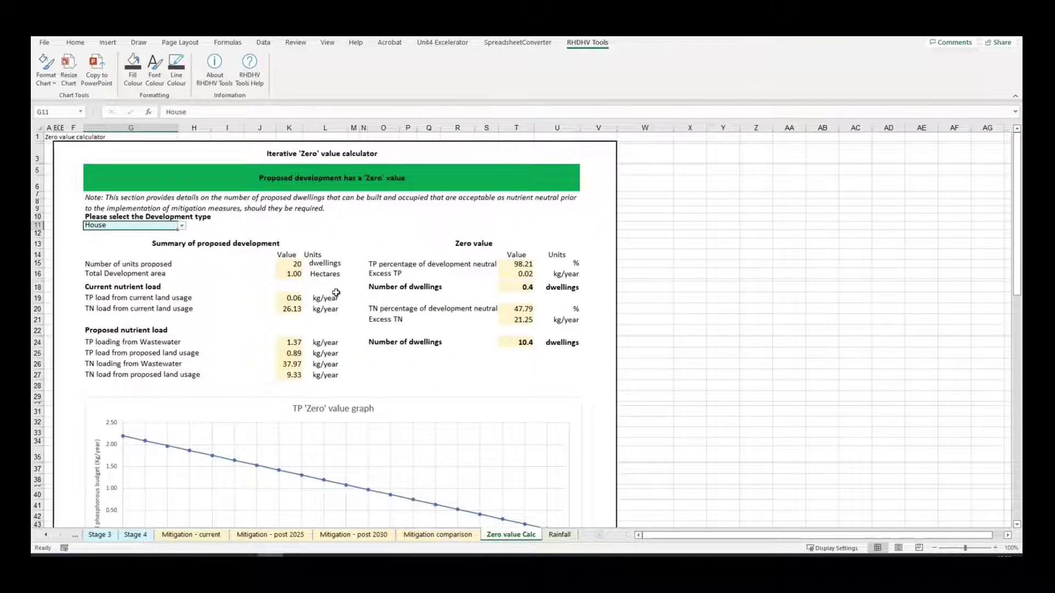